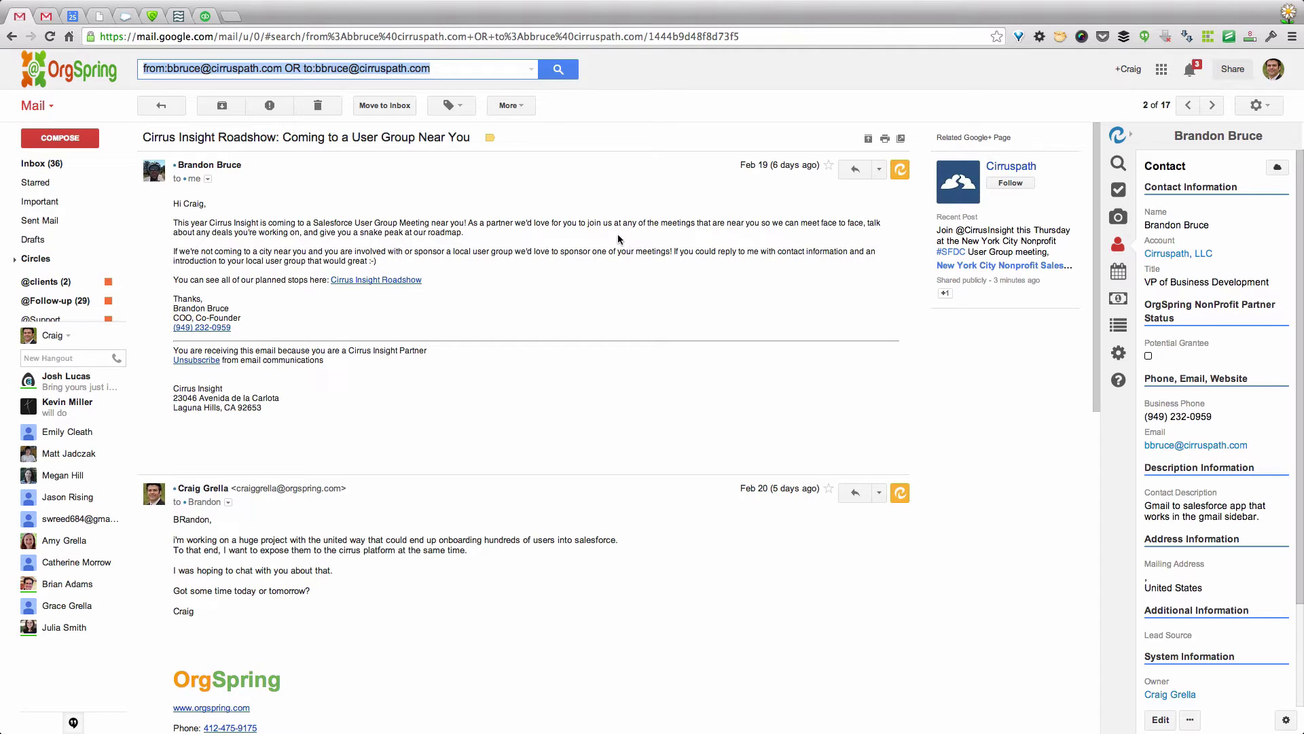
# - Look through the Google Contacts list, then return to the 'Cirrus Insight Roadshow' email thread
pyautogui.click(47, 21)
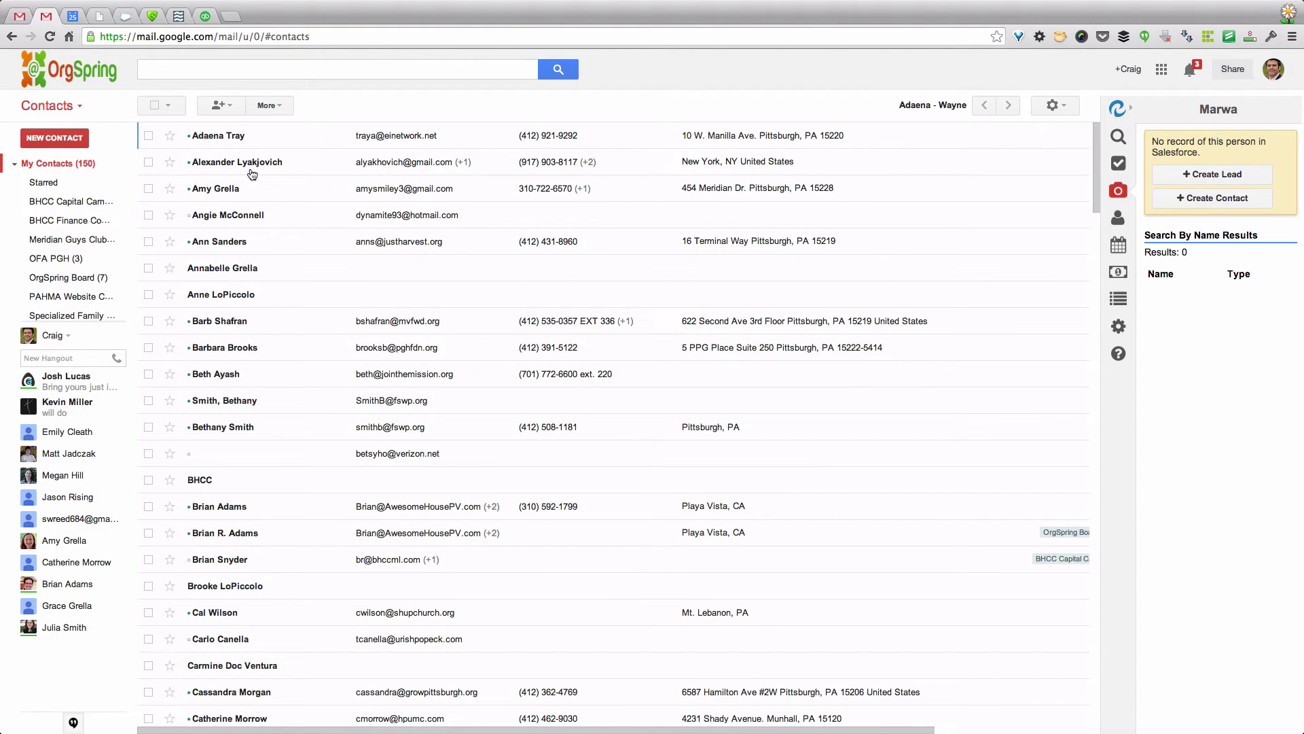
pyautogui.scroll(-20, 334, 396)
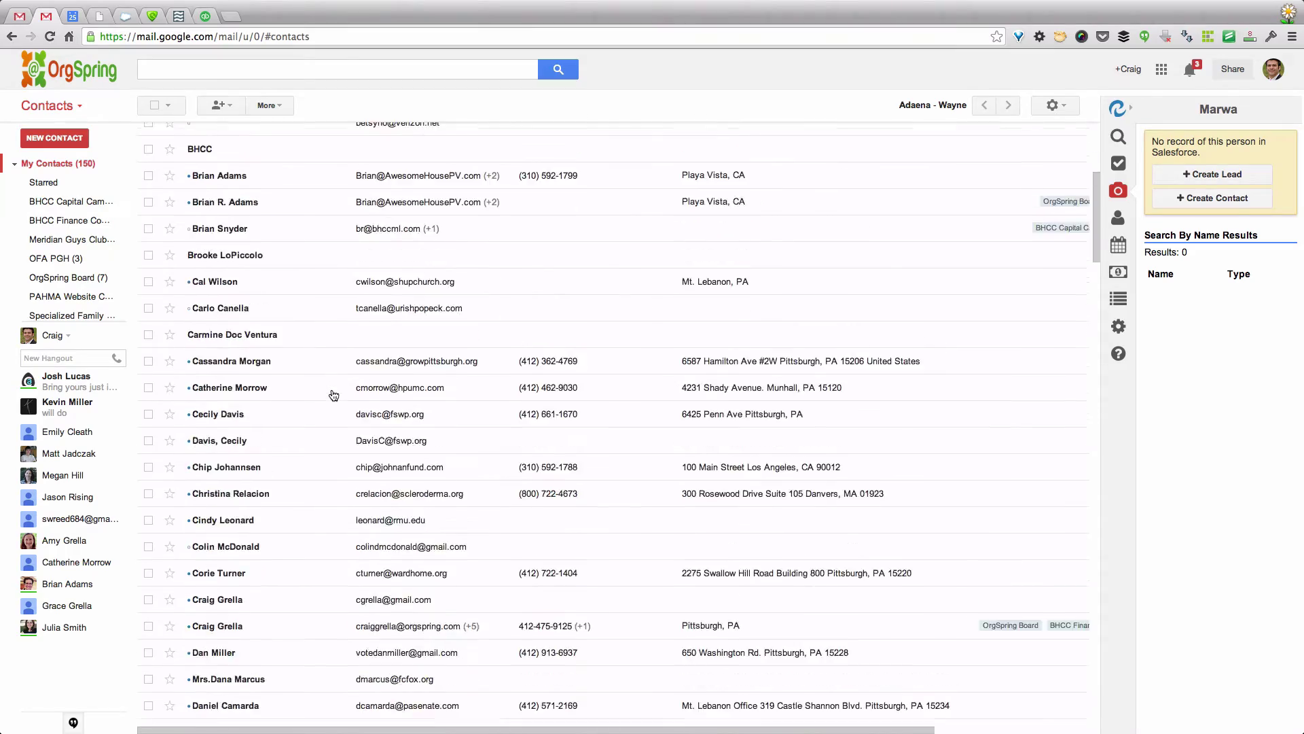
pyautogui.scroll(-10, 333, 395)
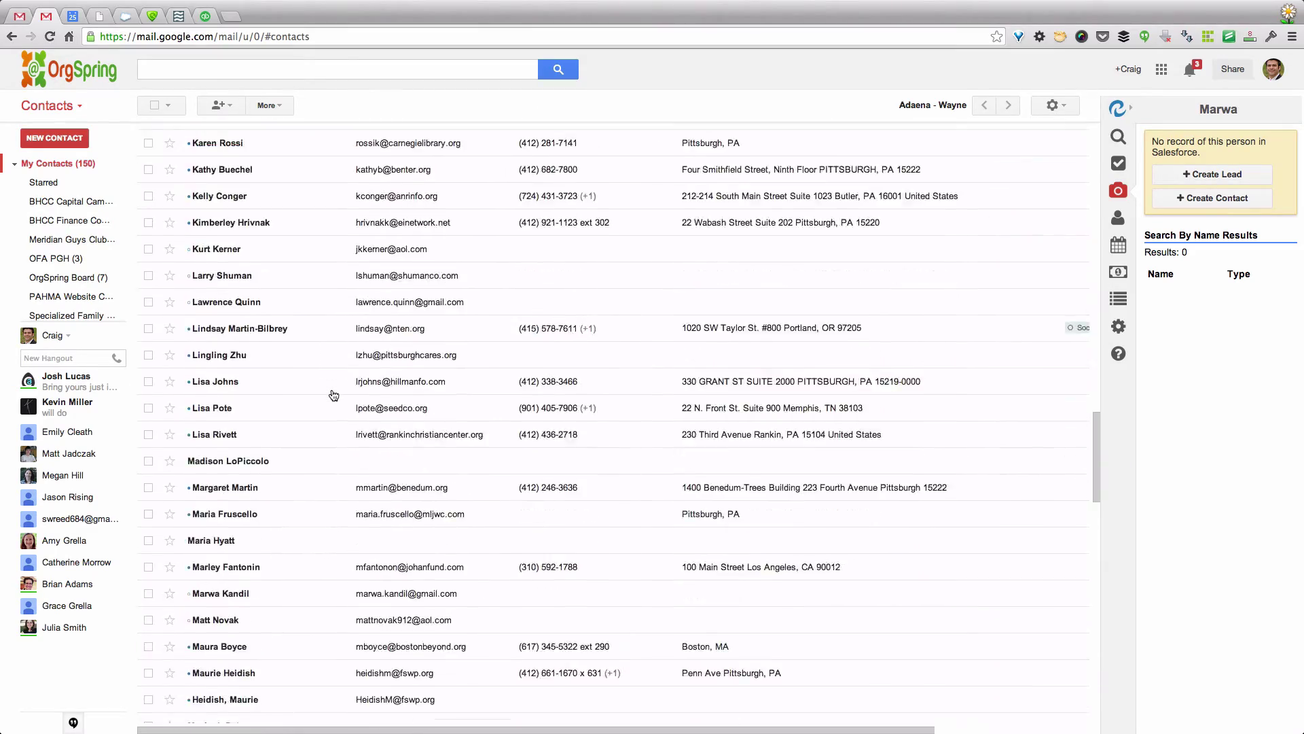
pyautogui.scroll(20, 333, 395)
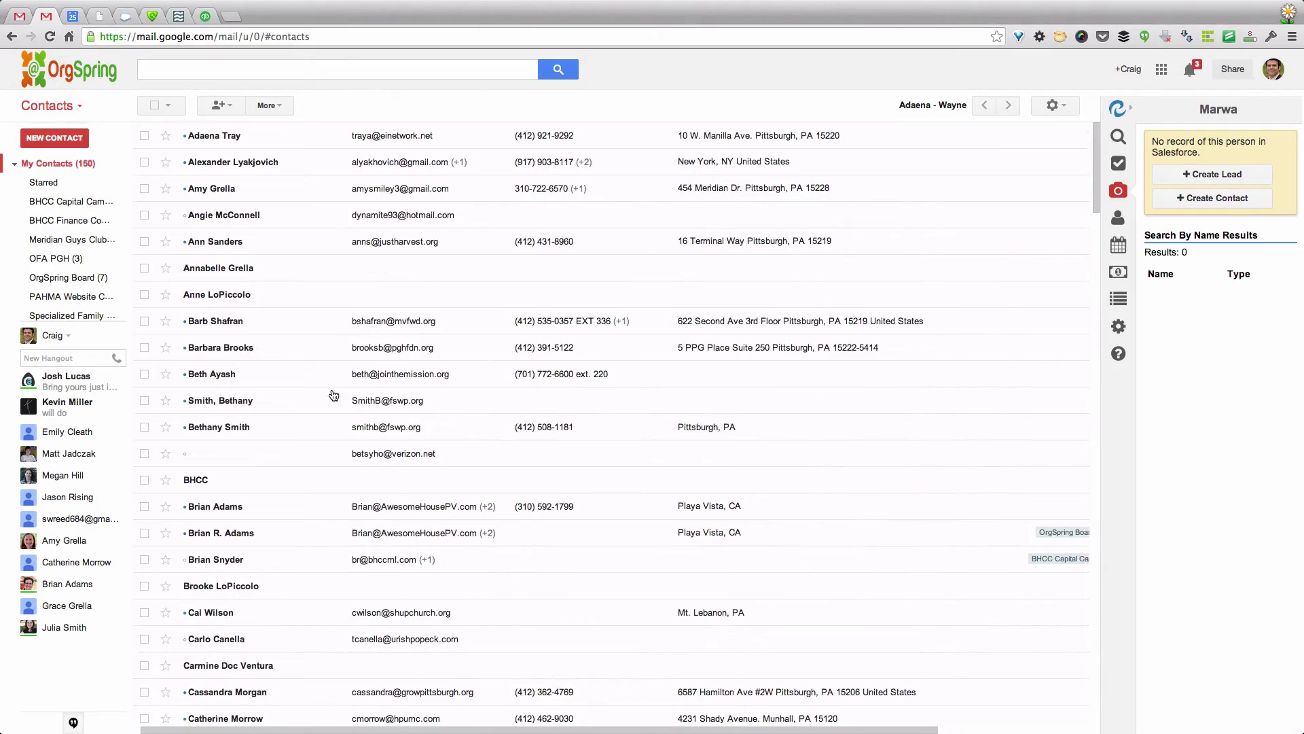
pyautogui.click(21, 16)
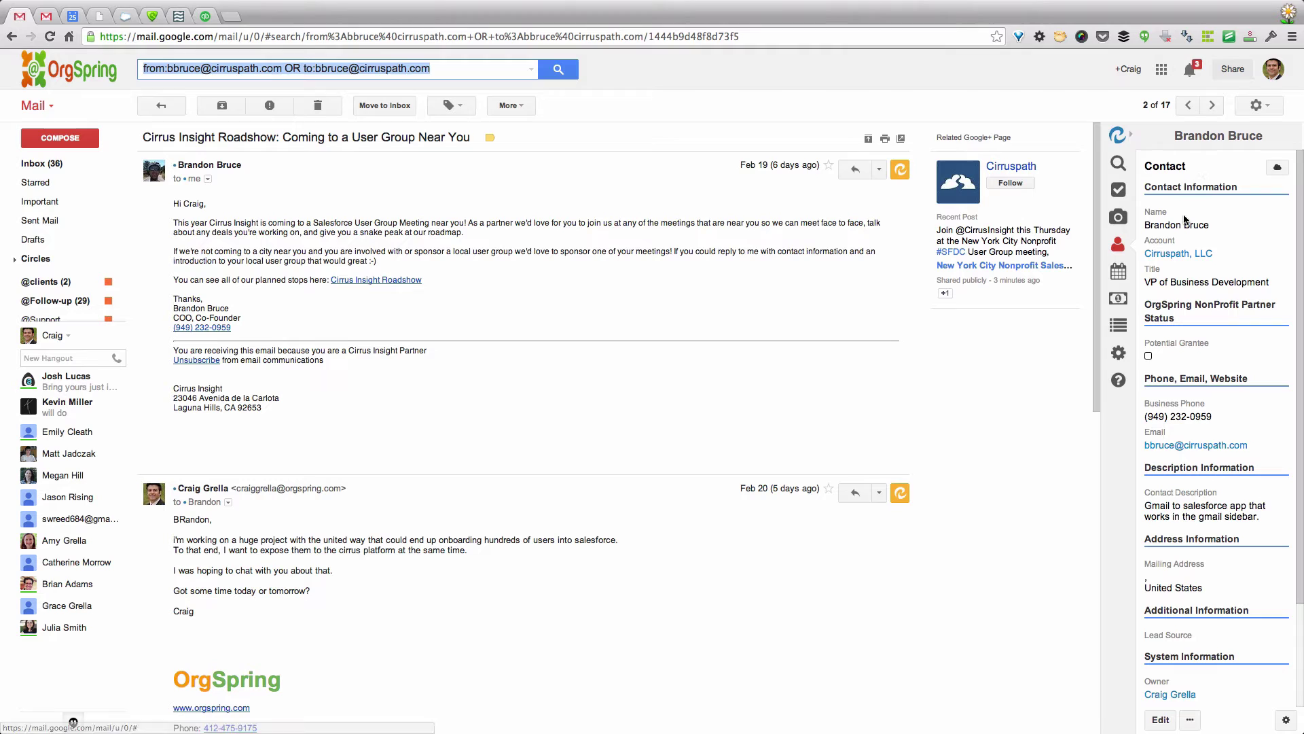
# - Collapse and re-expand the Cirrus Insight sidebar, then scroll through the sender's Salesforce contact record
pyautogui.click(1117, 138)
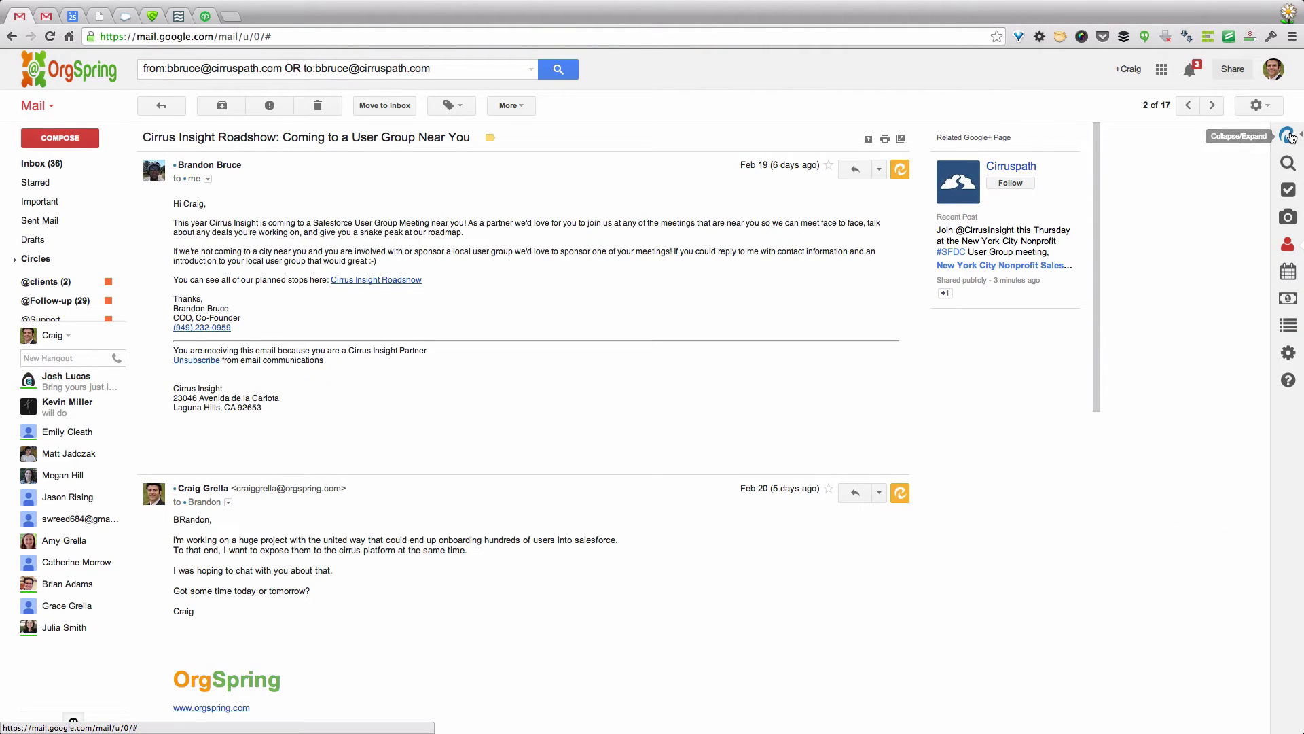
pyautogui.click(1119, 138)
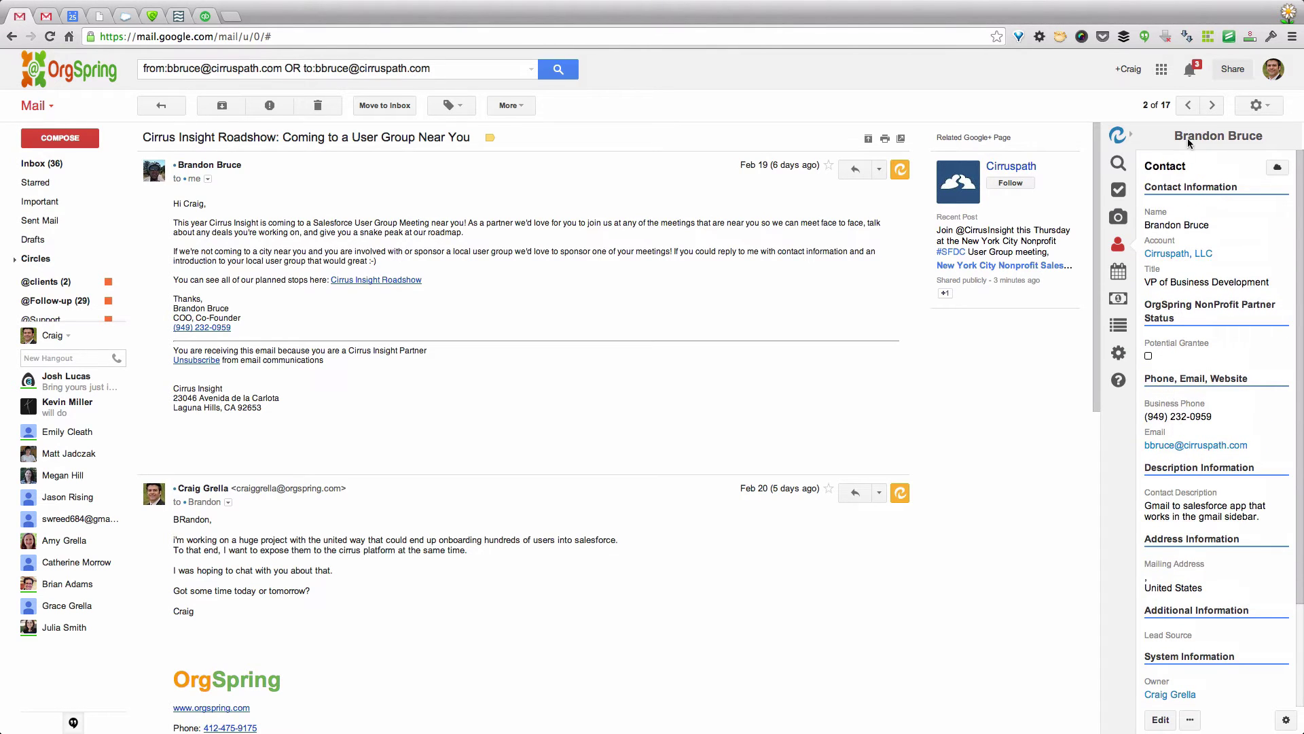
pyautogui.scroll(-3, 1191, 382)
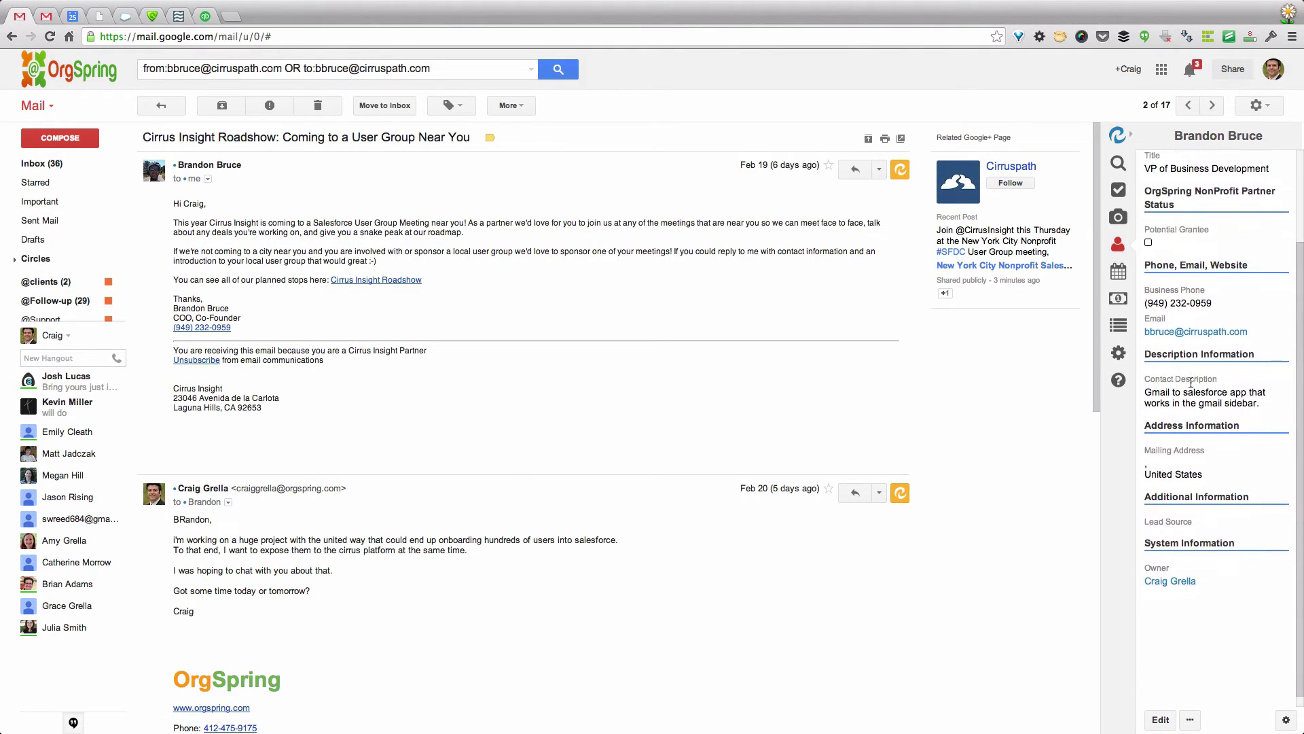
pyautogui.scroll(3, 1191, 382)
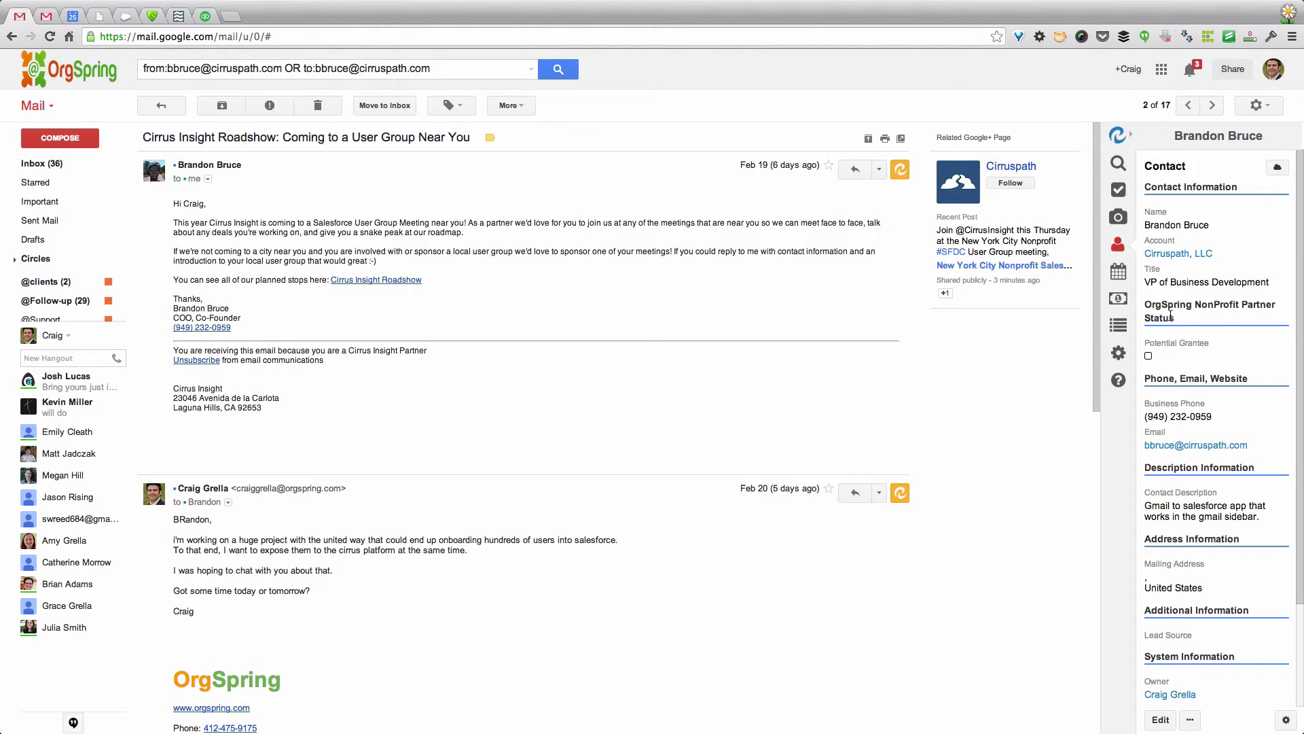
# - Open Cirrus Insight's Contact Sync settings after trying Enable Contact Sync, showing no sync sets yet
pyautogui.click(1119, 355)
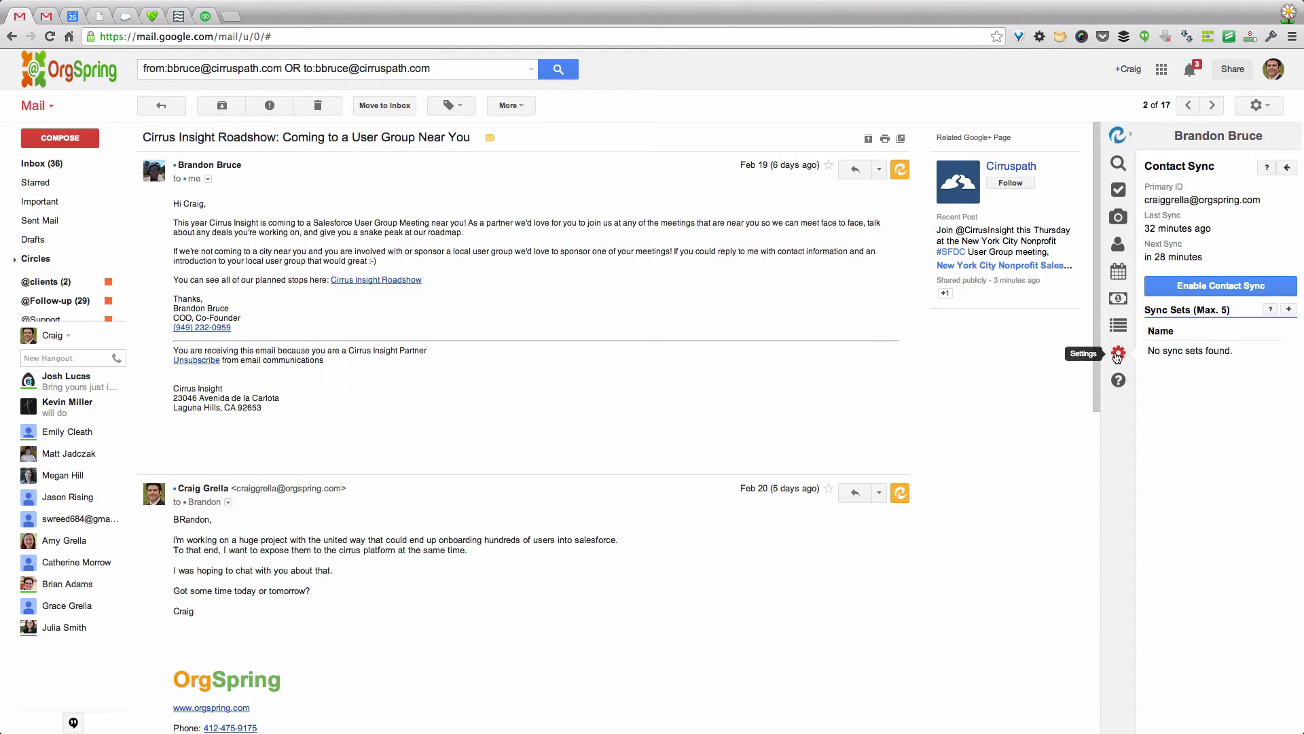
pyautogui.click(1205, 287)
pyautogui.click(1286, 167)
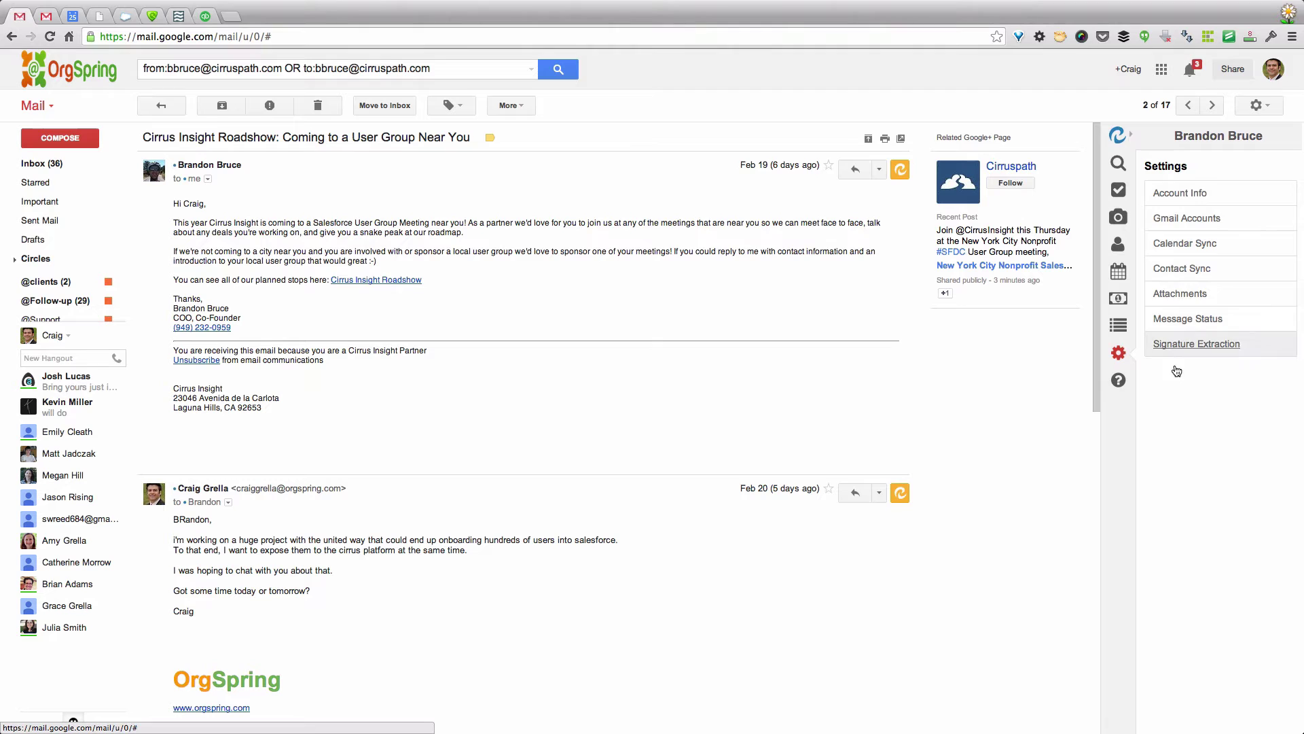
pyautogui.click(1180, 272)
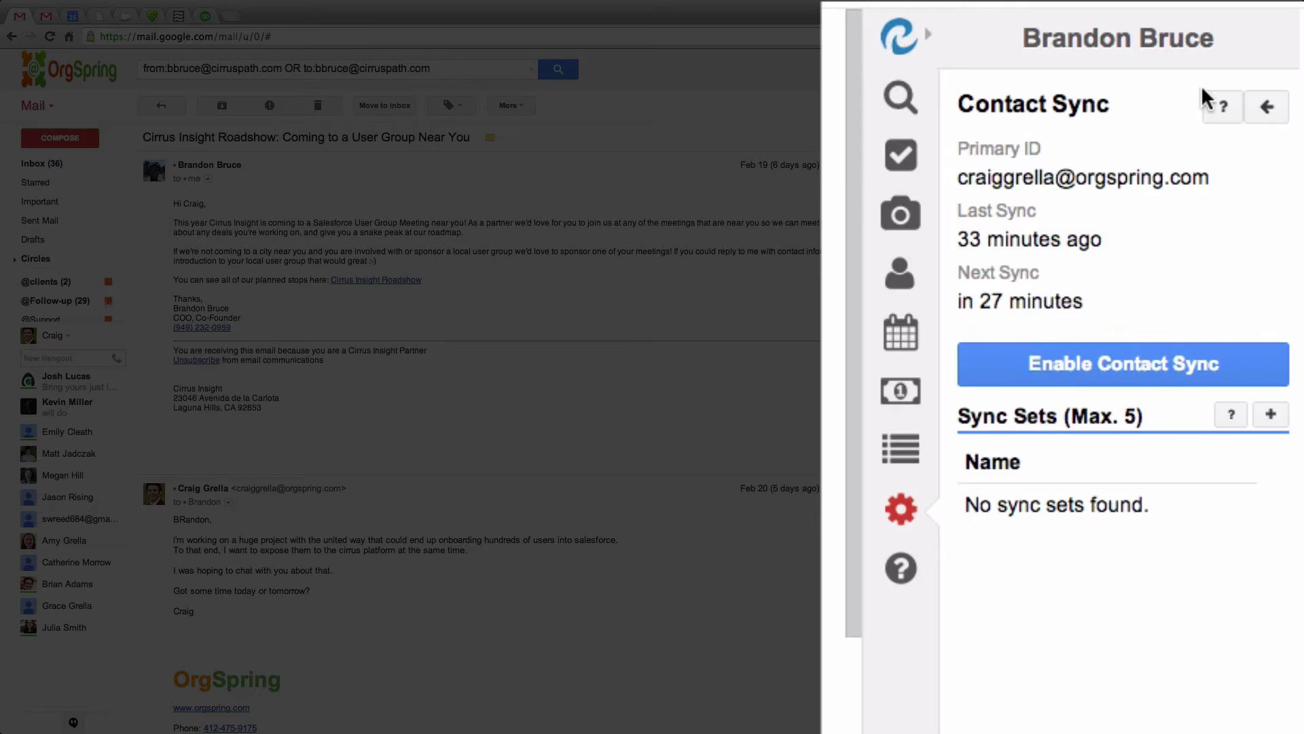
pyautogui.click(1266, 109)
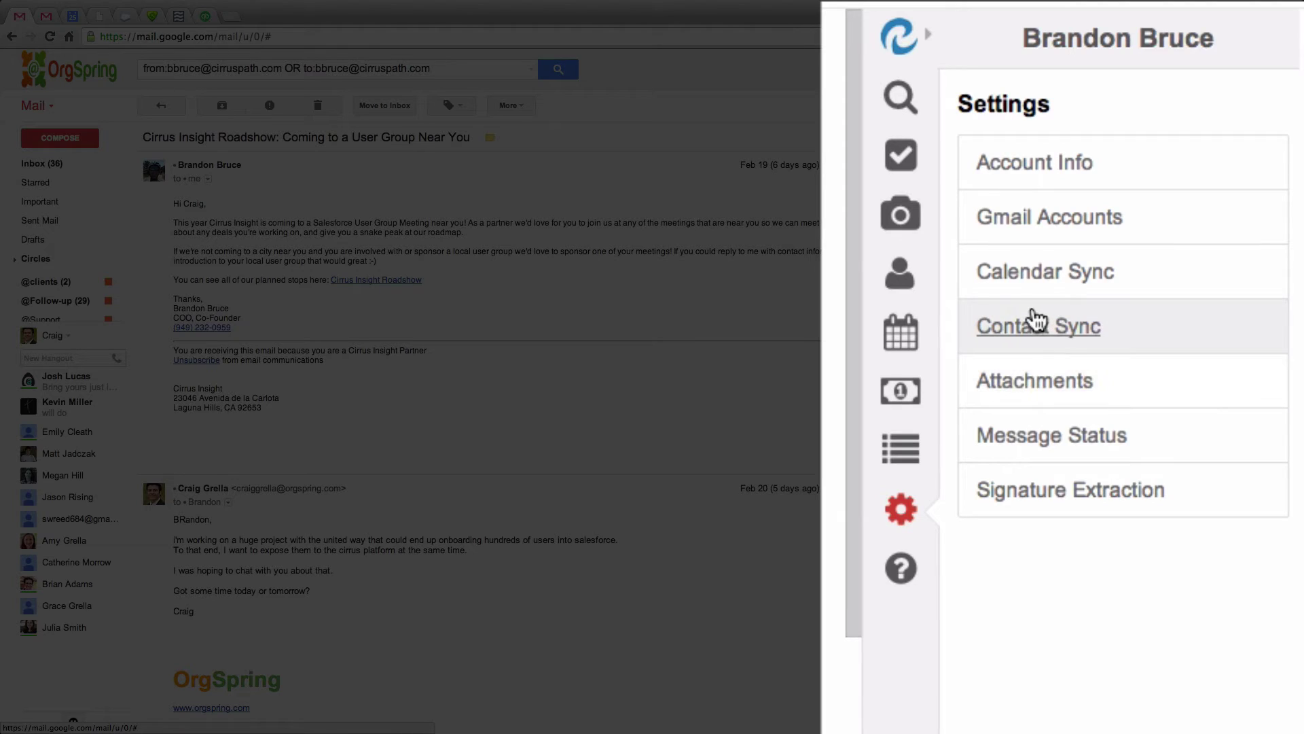
pyautogui.click(1176, 340)
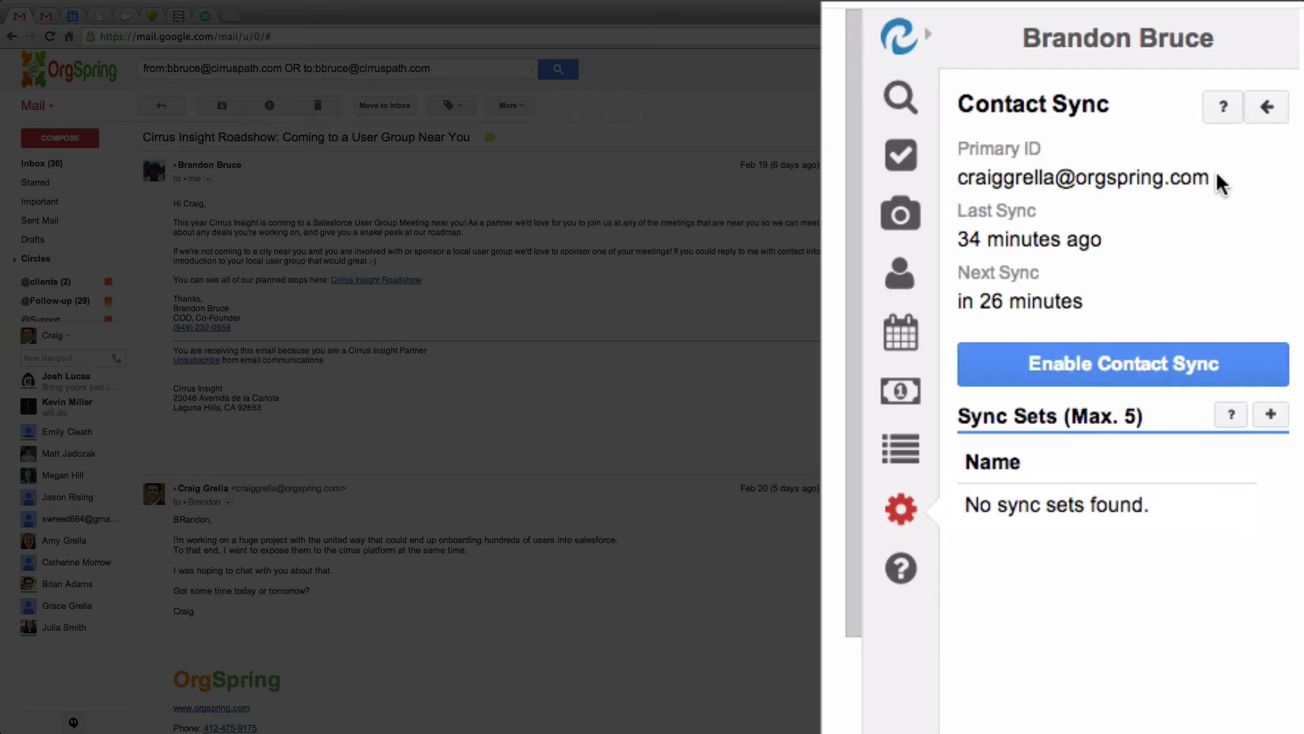
pyautogui.moveTo(1216, 181); pyautogui.dragTo(958, 180)
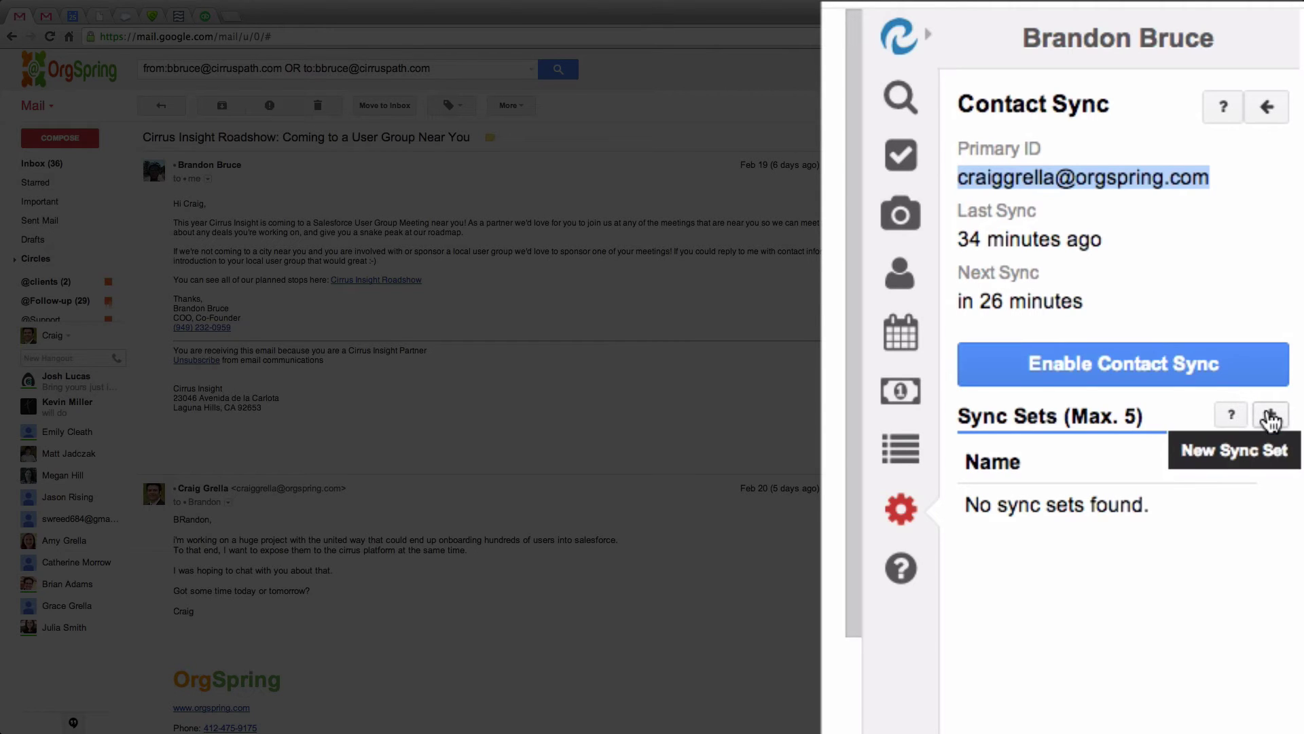
# - Start a new Salesforce to Google sync set named 'Nonprofits'
pyautogui.click(1270, 419)
pyautogui.click(540, 175)
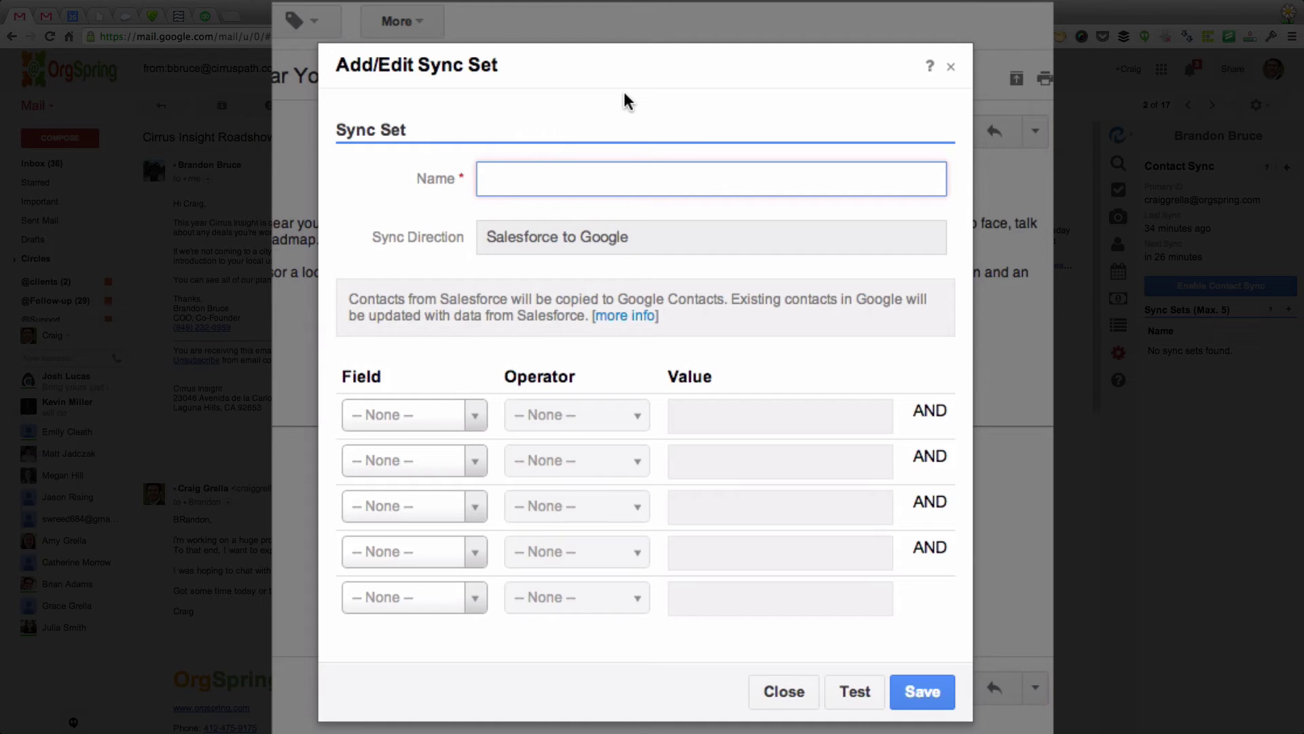
pyautogui.write('Non')
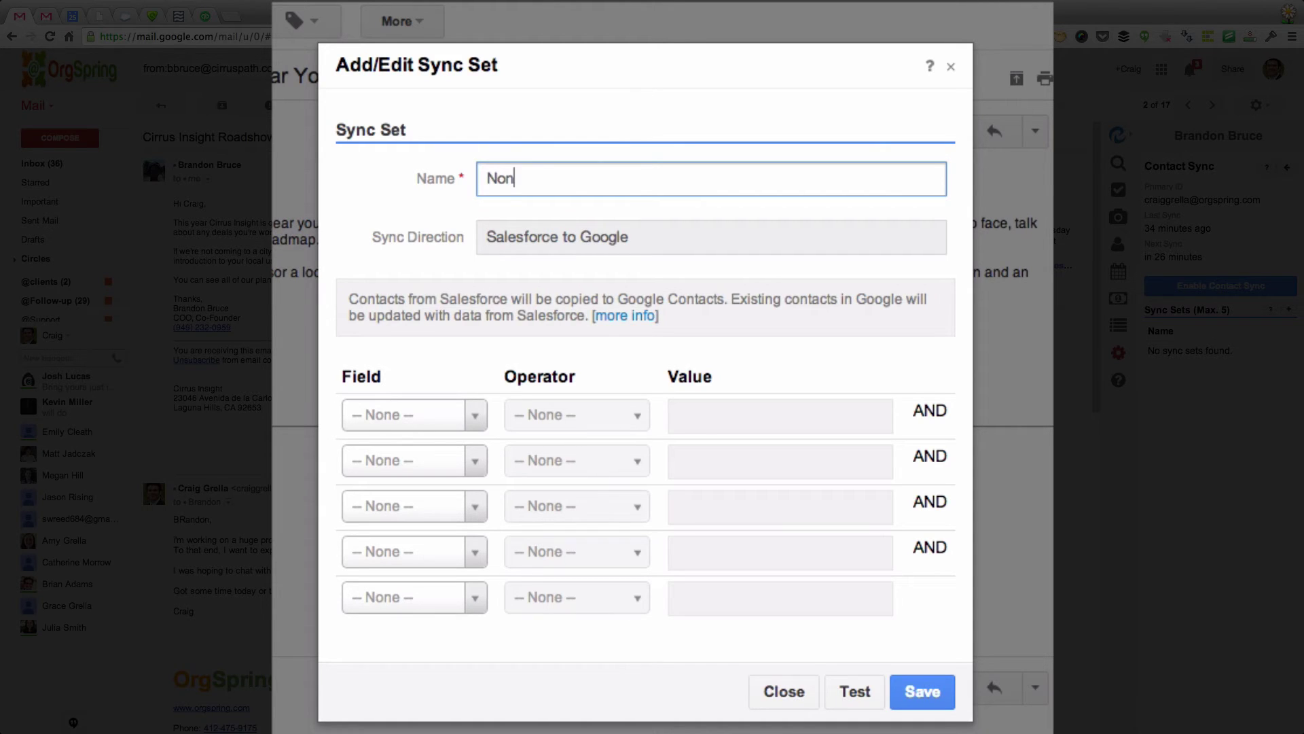
pyautogui.write('profits')
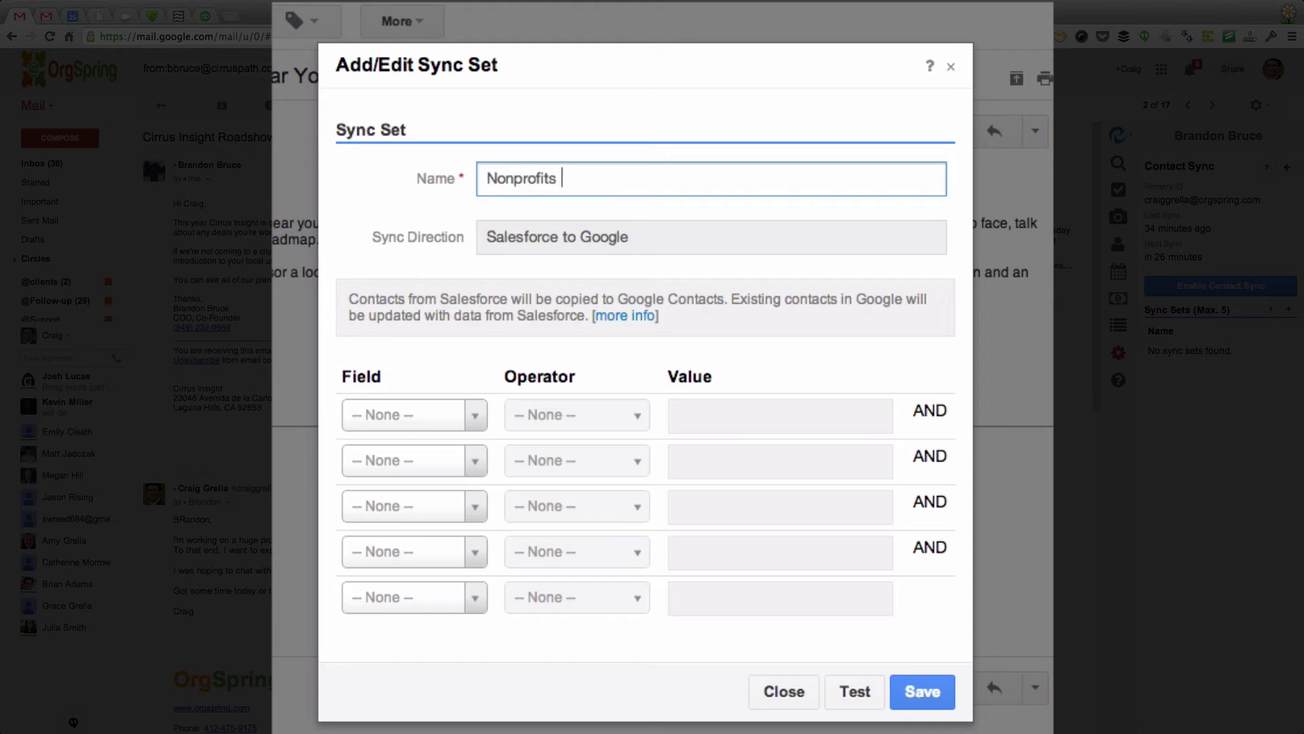
# - Browse the available fields for the sync set's first filter condition
pyautogui.click(410, 424)
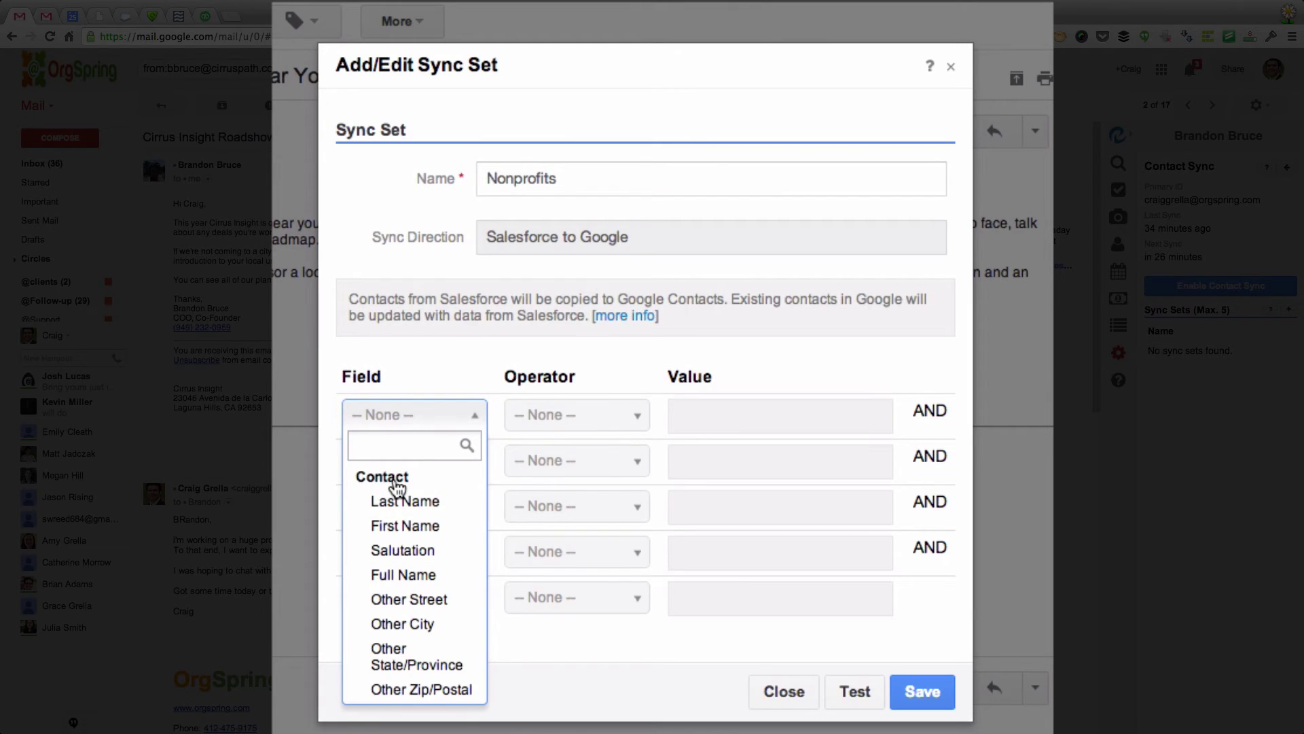
pyautogui.scroll(-4, 411, 544)
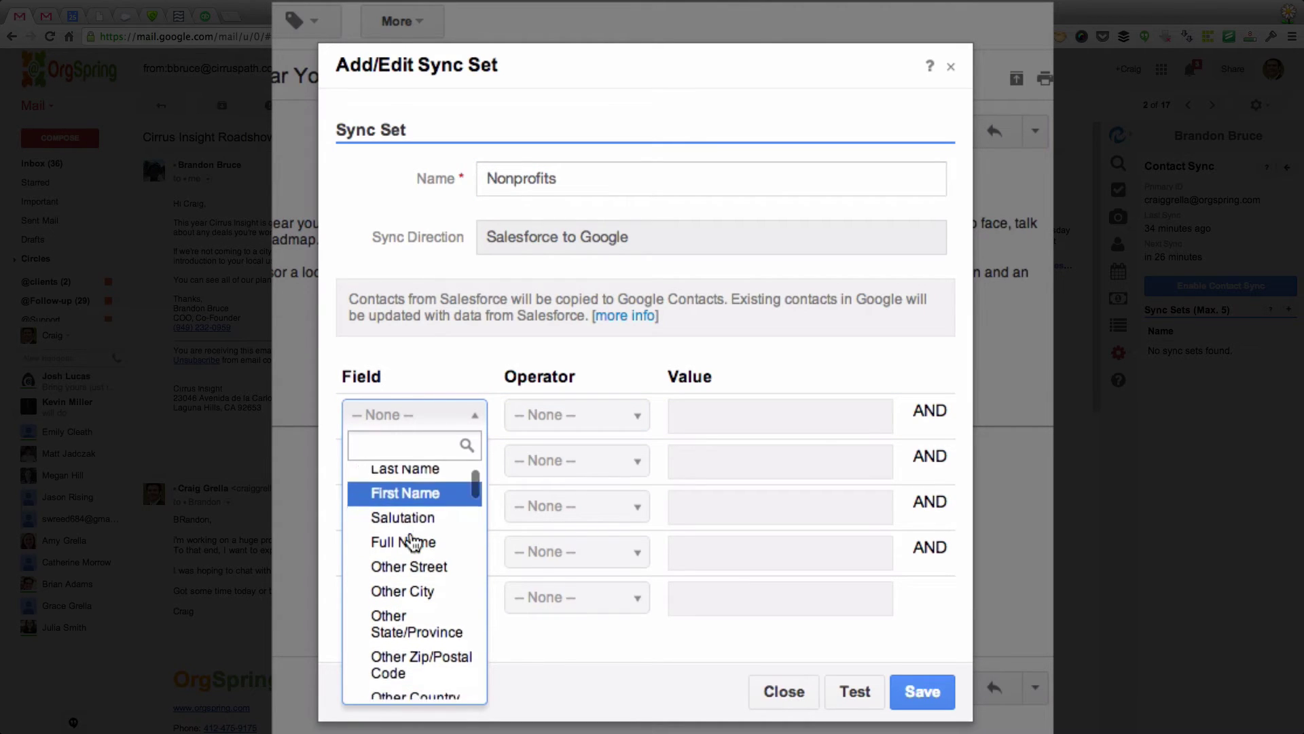
pyautogui.scroll(-8, 413, 542)
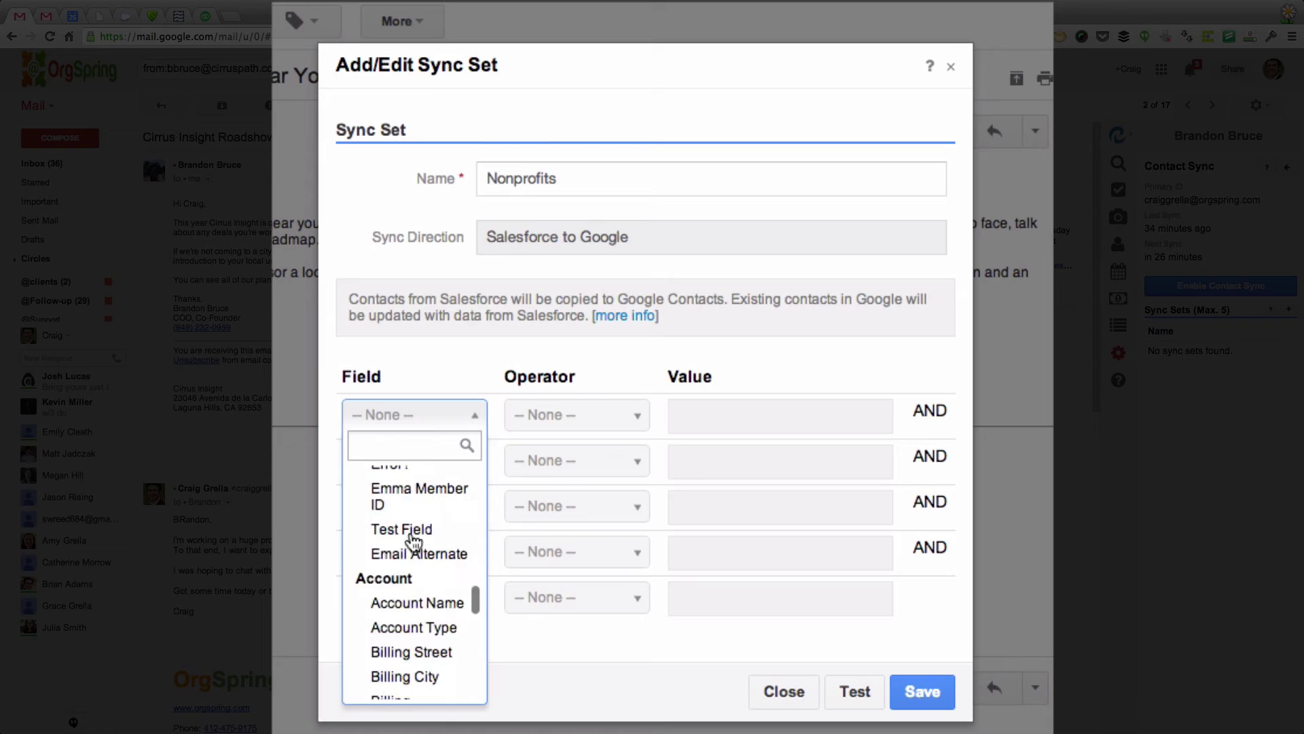
pyautogui.scroll(-2, 413, 540)
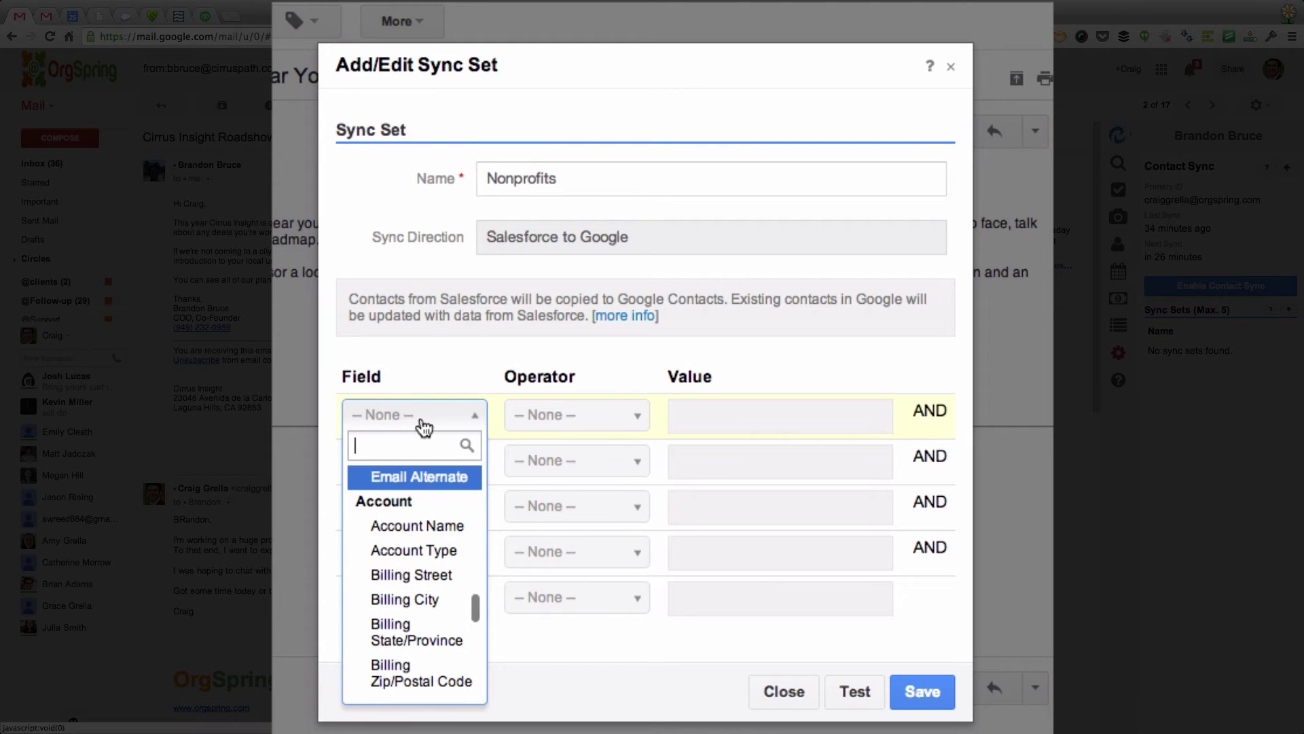
pyautogui.scroll(5, 424, 465)
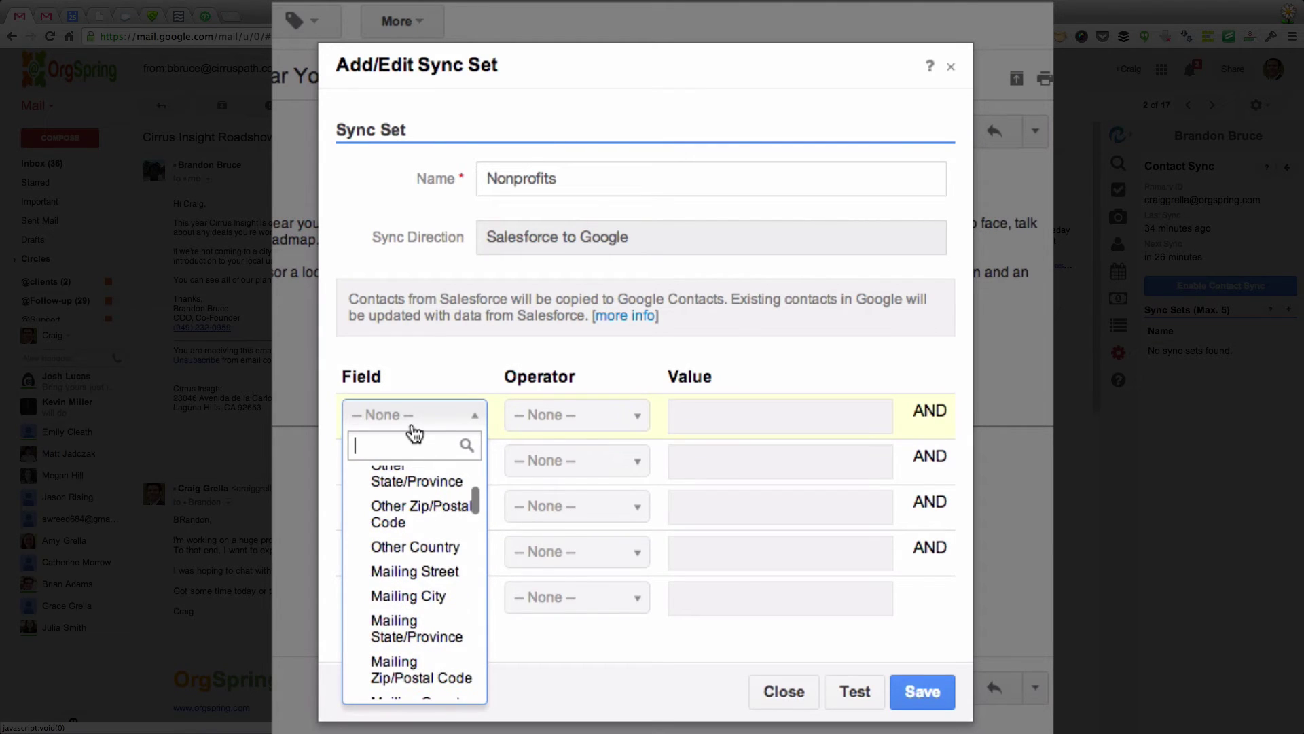
# - Set the first condition's field to Contact Type and its operator to Equals
pyautogui.scroll(5, 408, 439)
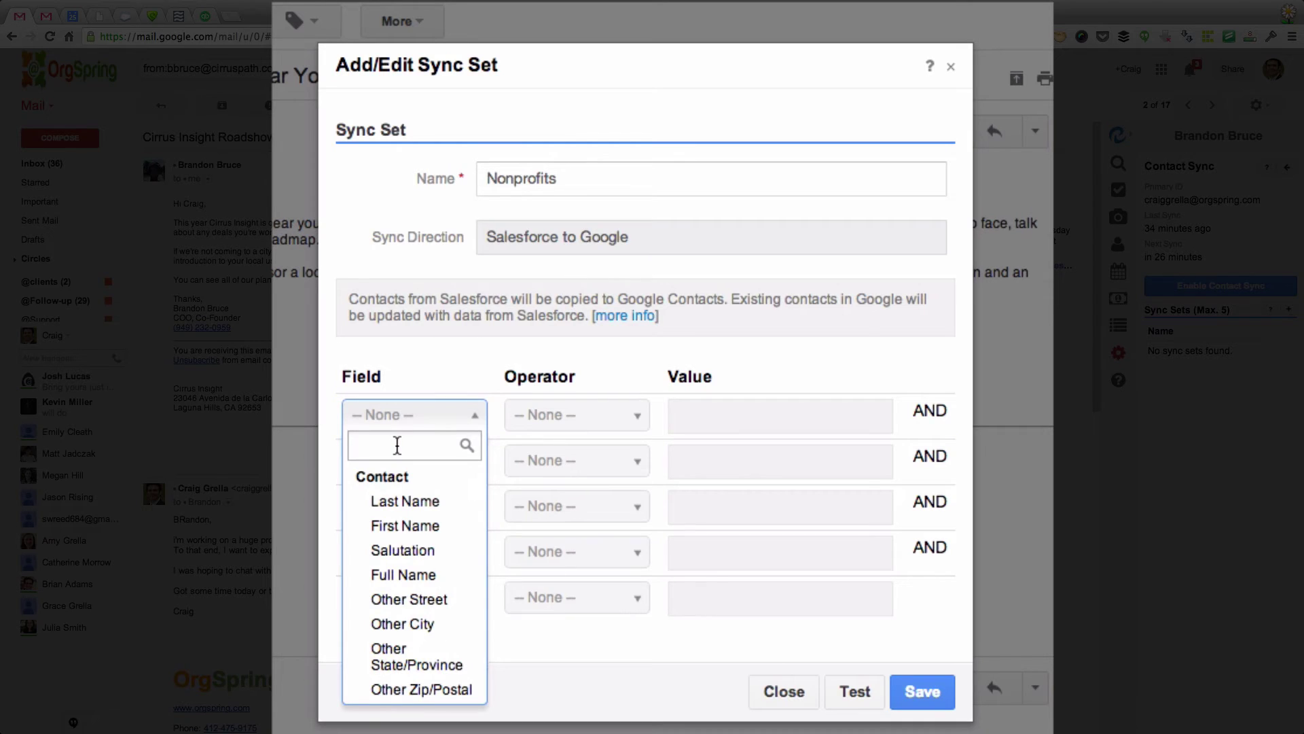
pyautogui.write('conta')
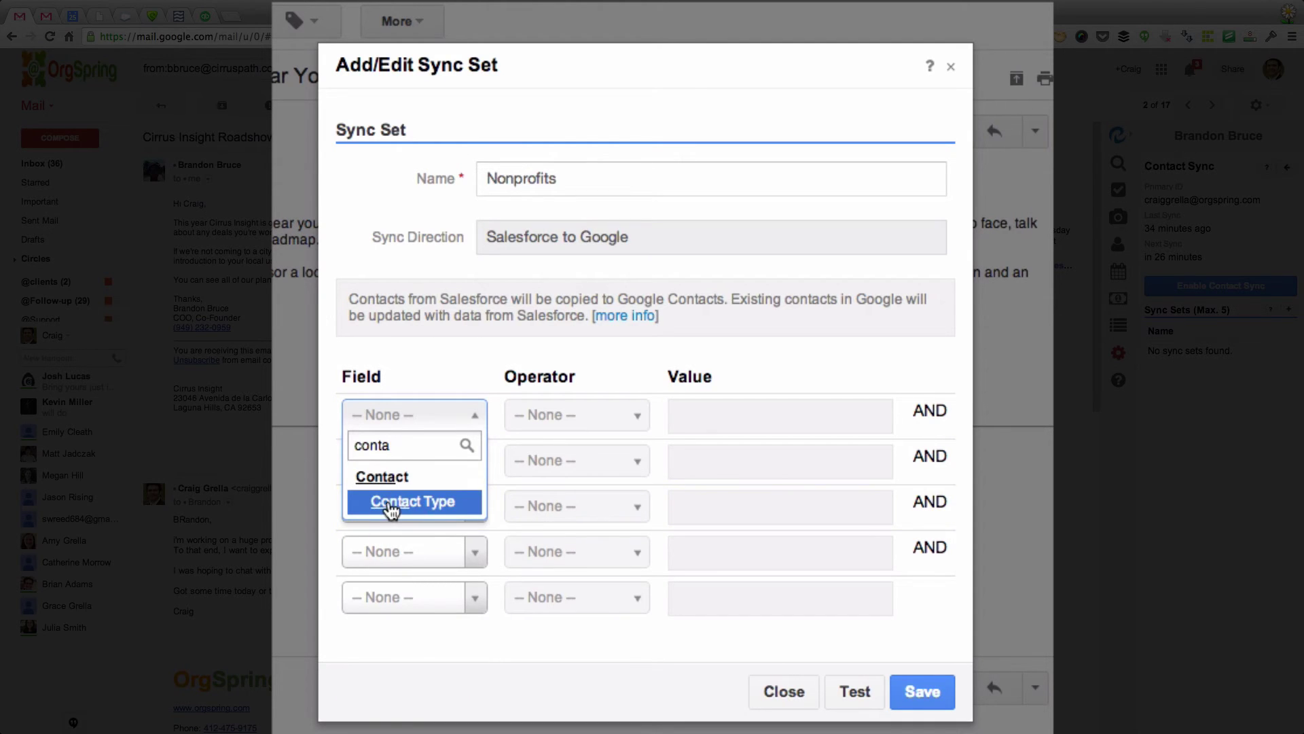
pyautogui.click(392, 506)
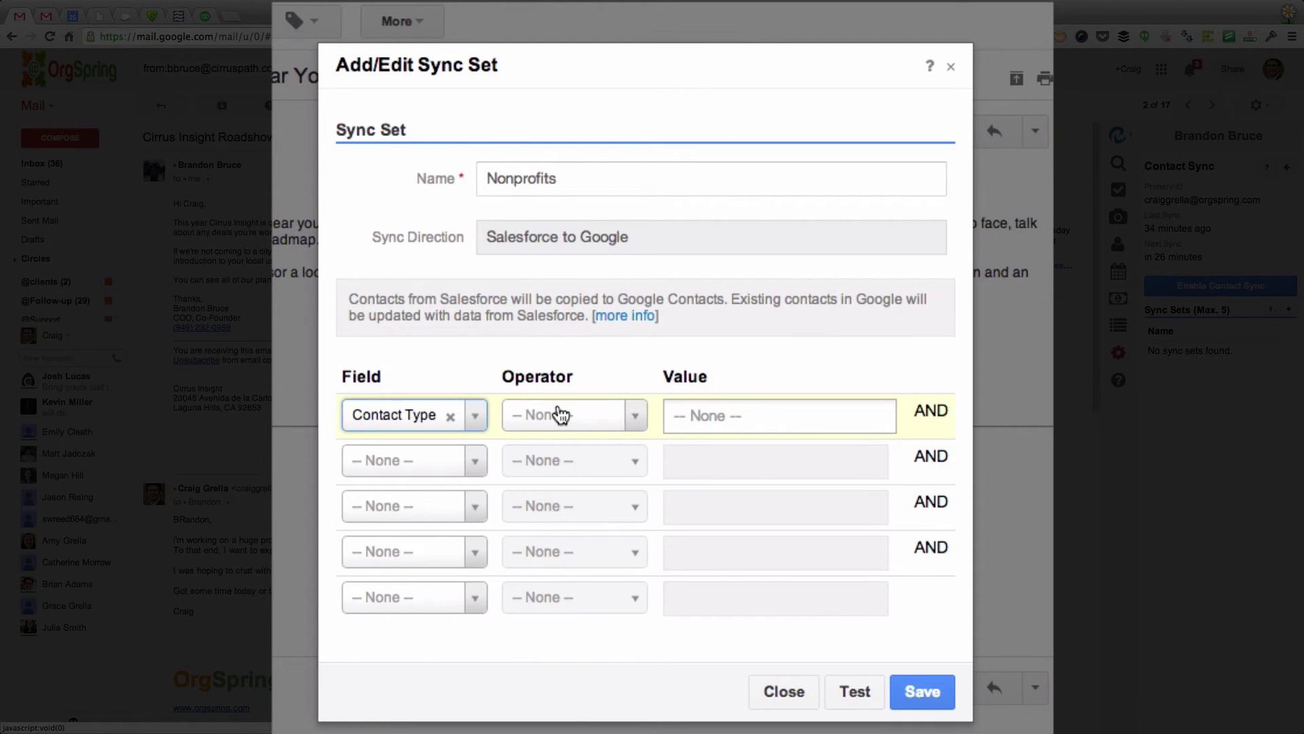
pyautogui.click(463, 422)
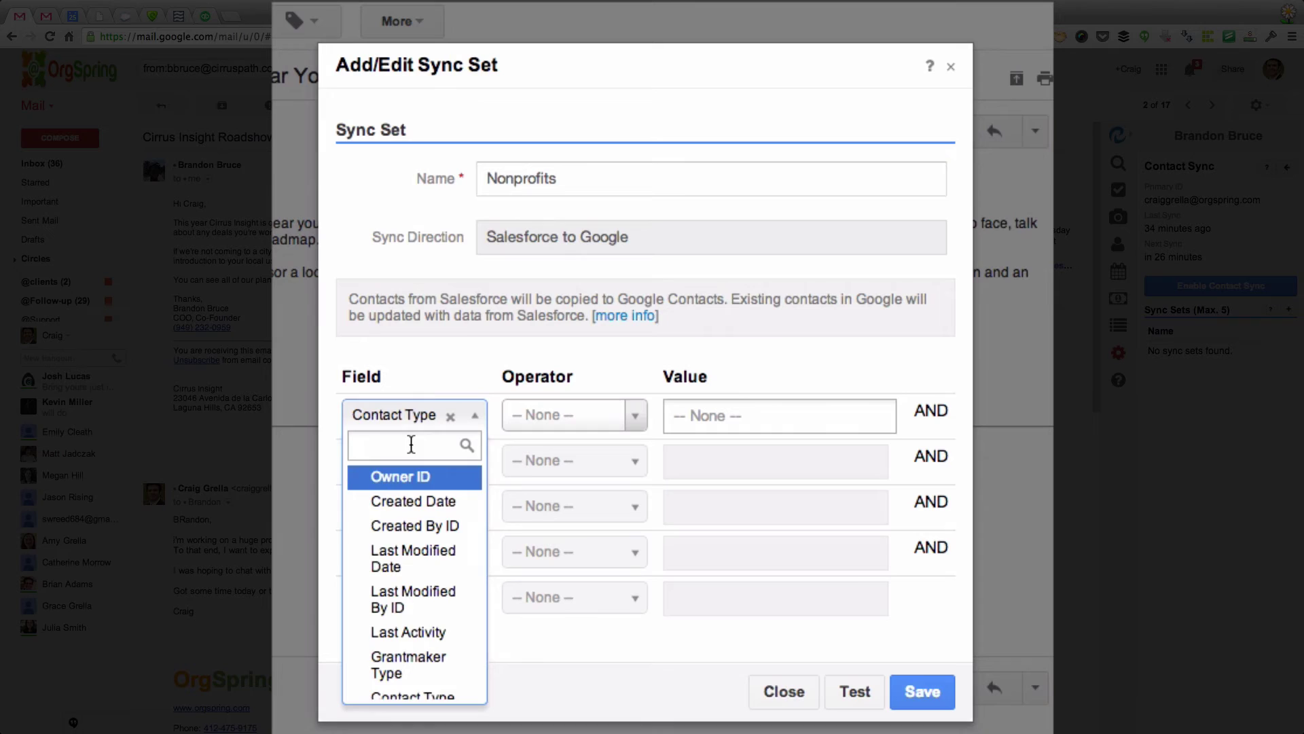
pyautogui.write('name')
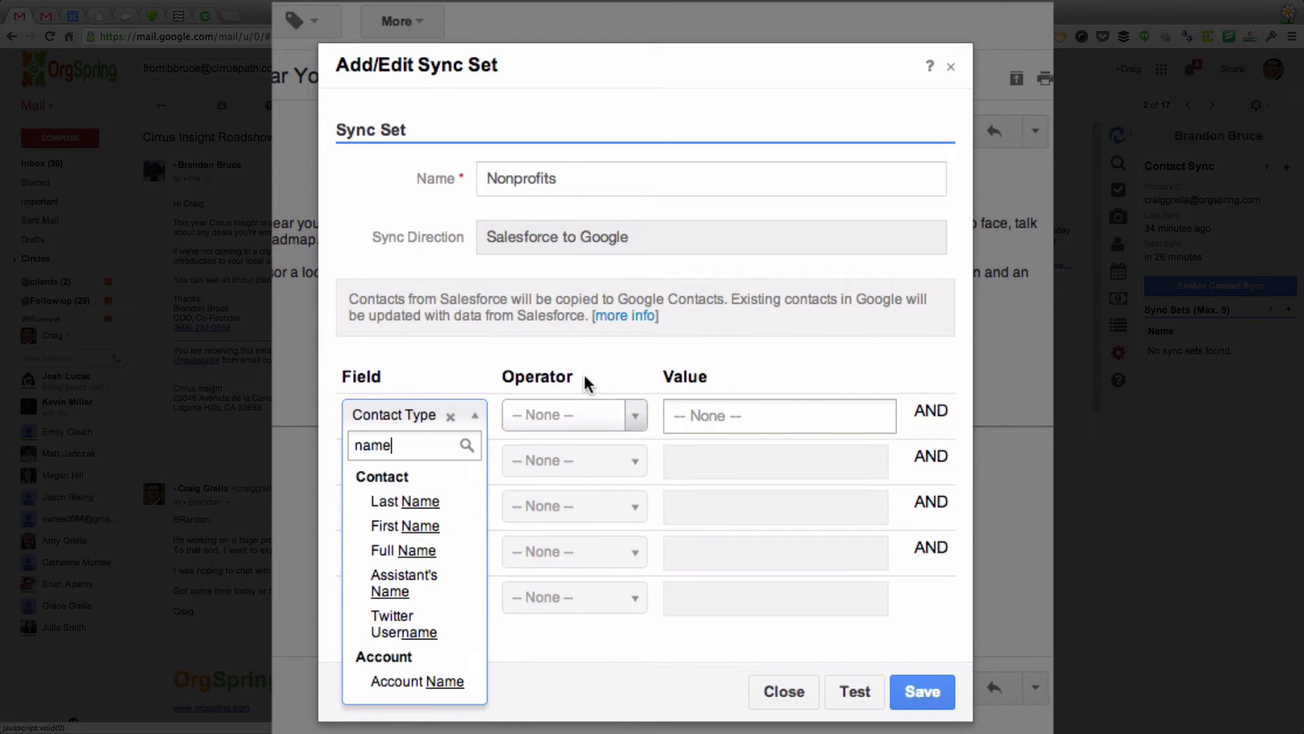
pyautogui.click(617, 412)
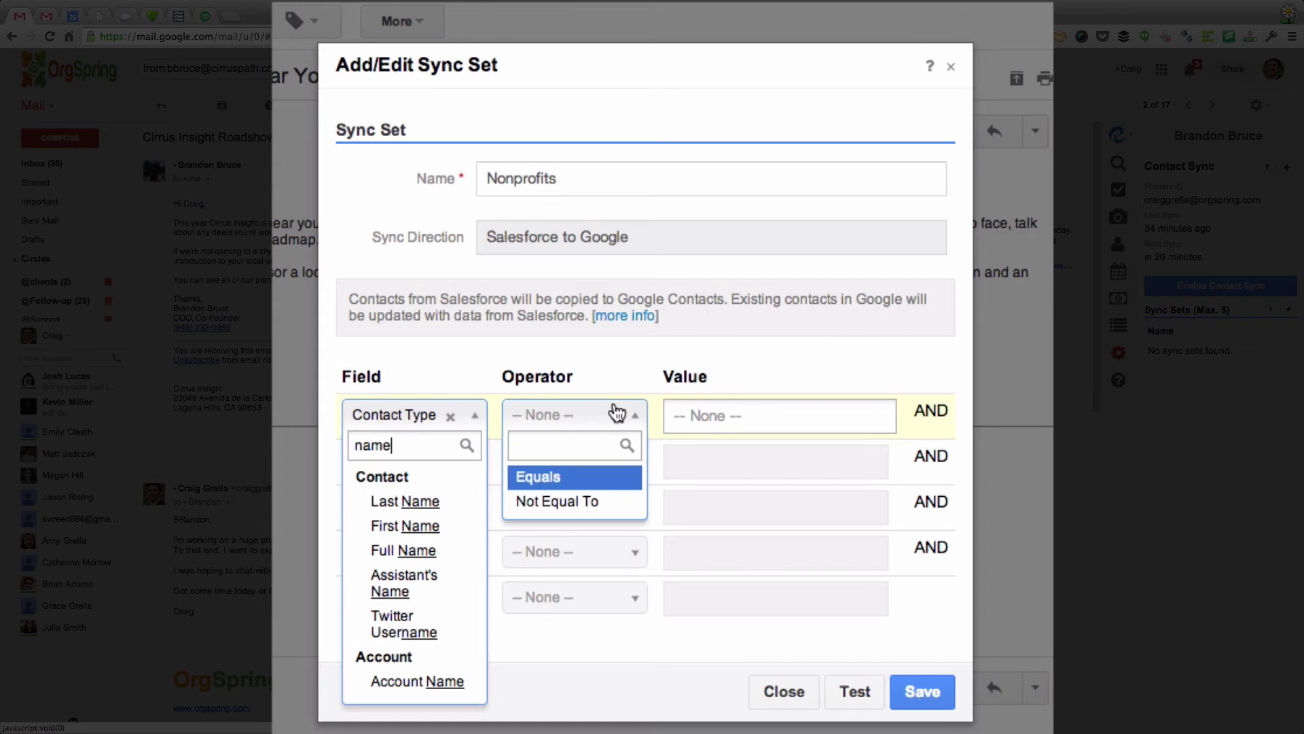
pyautogui.click(554, 481)
# - Discard the draft and create a new 'Nonprofits' sync set with condition Contact Type Equals Non-Profit
pyautogui.press('Escape')
pyautogui.press('Escape')
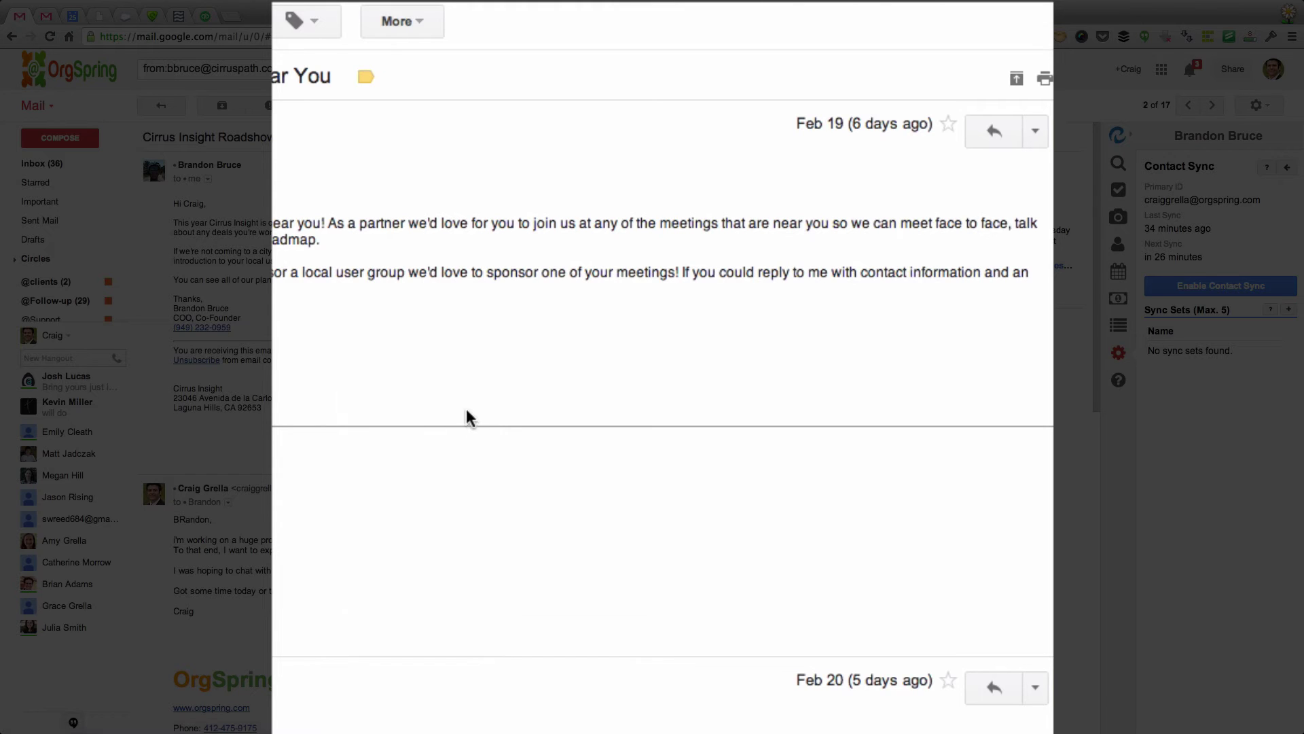
pyautogui.click(1288, 310)
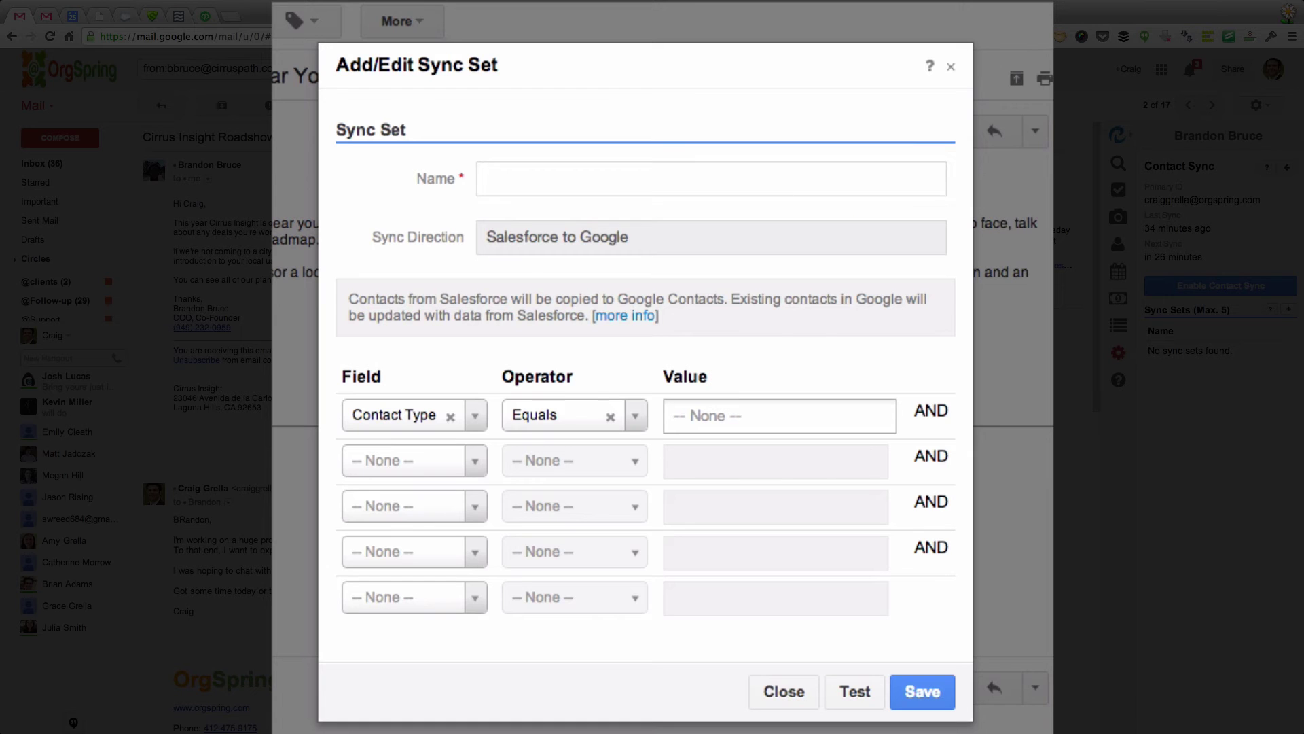
pyautogui.click(571, 185)
pyautogui.write('Nonprofits')
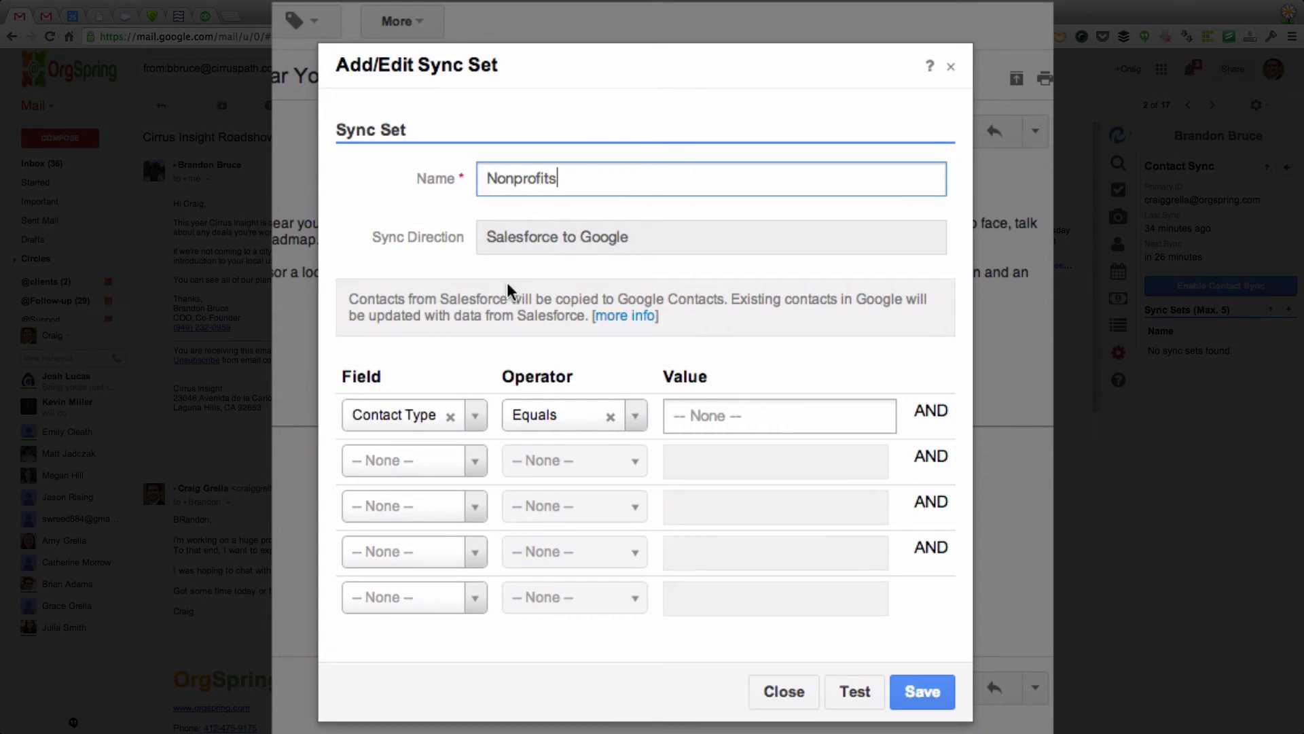
pyautogui.click(732, 417)
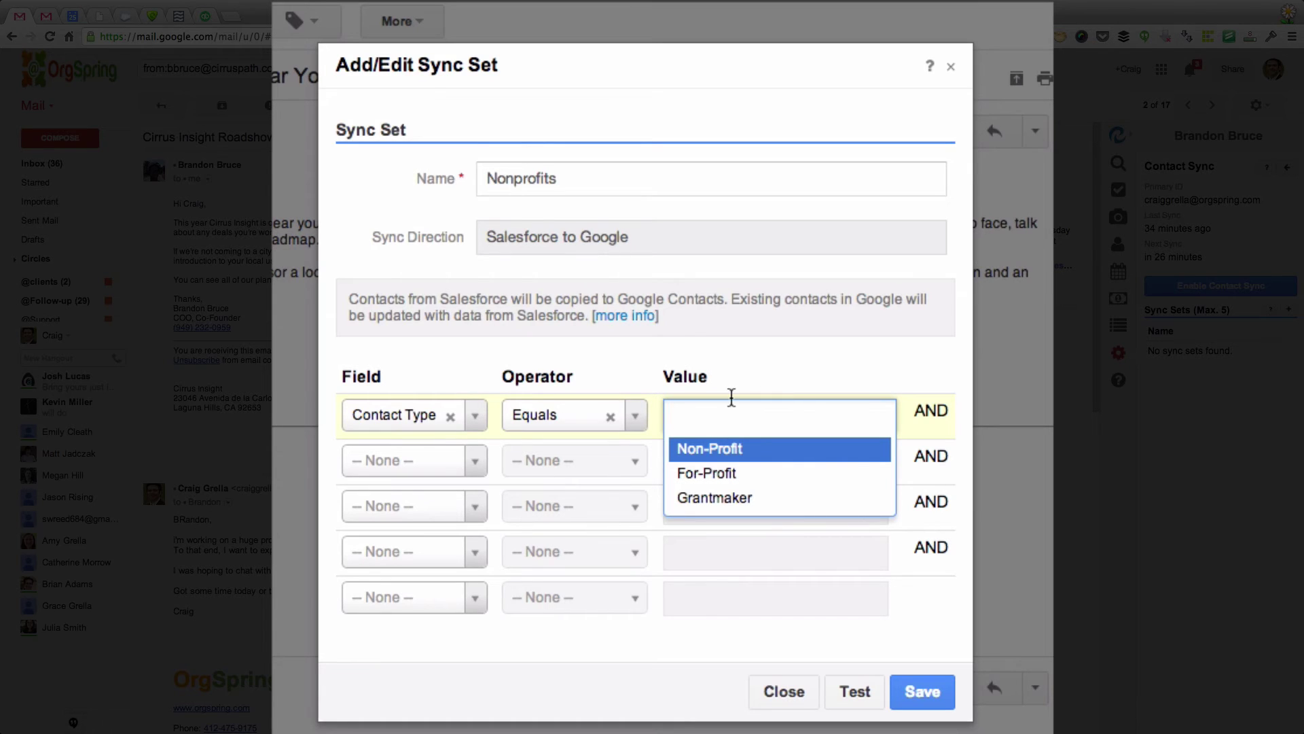
pyautogui.click(719, 451)
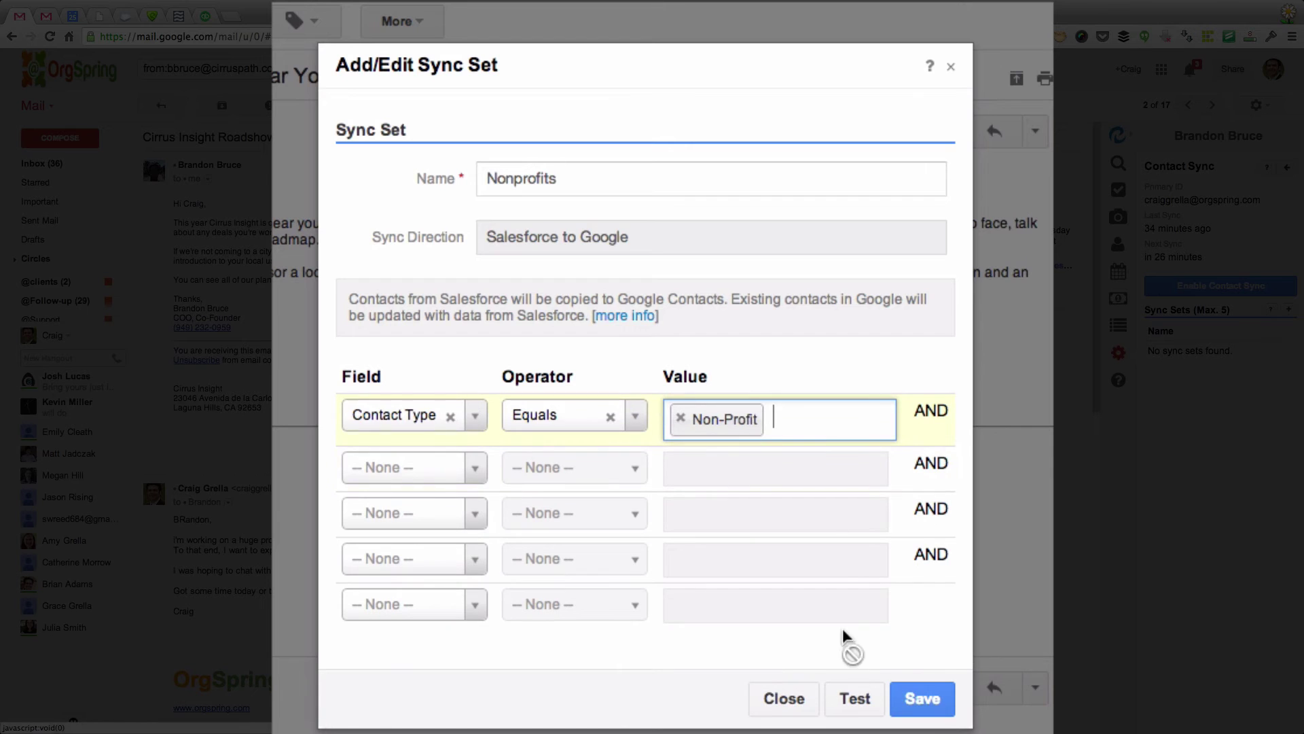
# - Save the Nonprofits sync set, enable contact sync, and dismiss the Preference saved notice
pyautogui.click(930, 706)
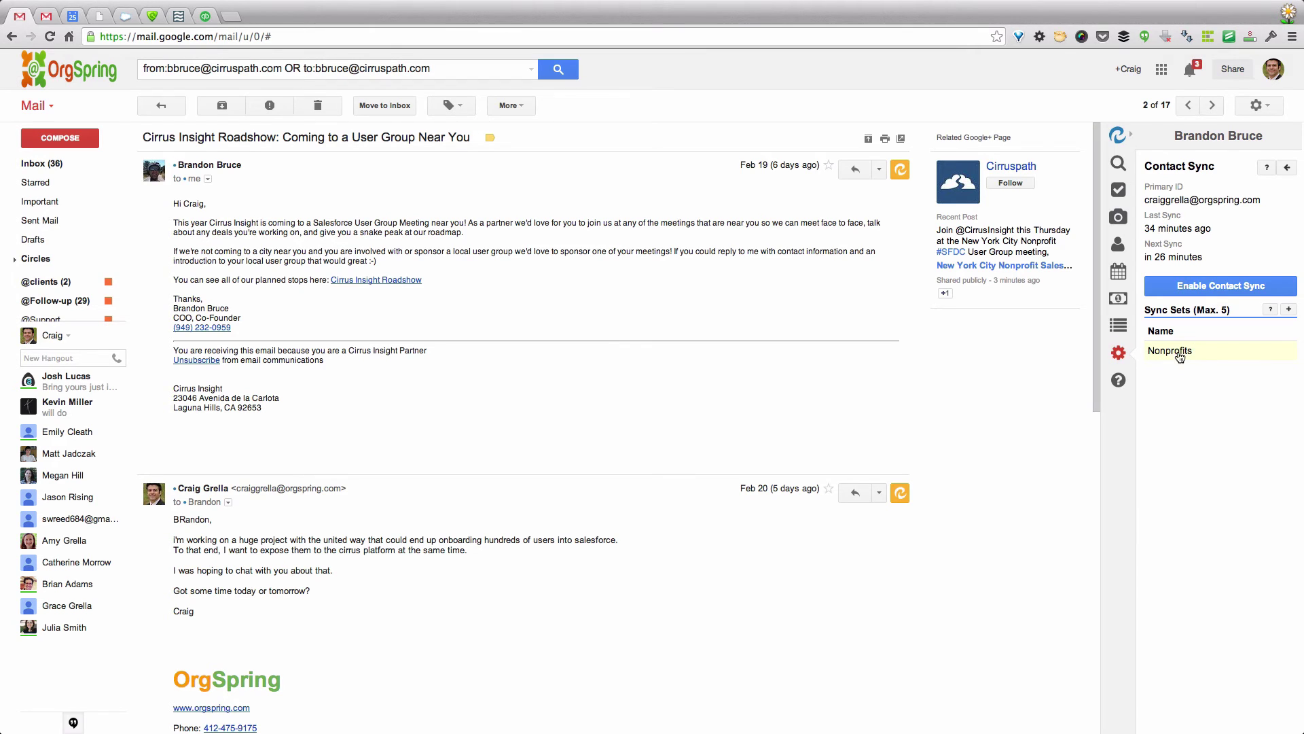
pyautogui.click(1215, 295)
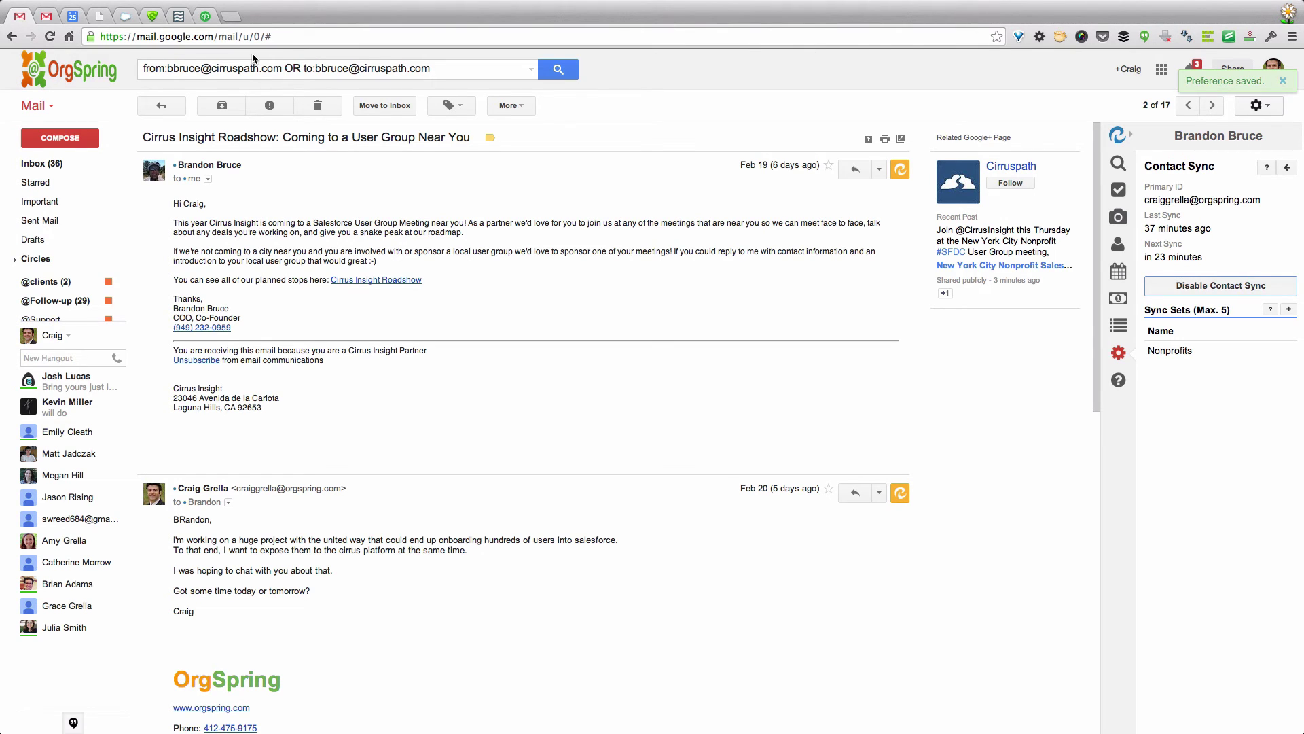
pyautogui.click(1282, 82)
pyautogui.click(51, 18)
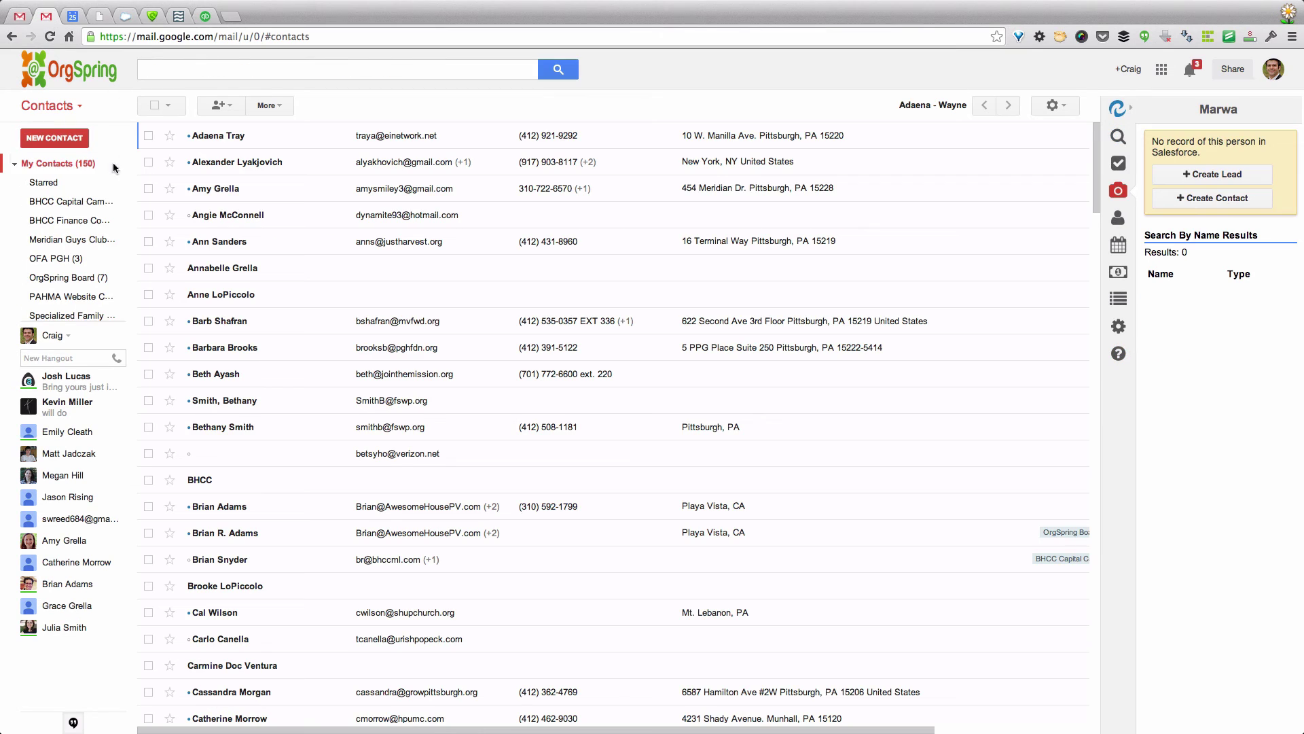
pyautogui.moveTo(80, 201)
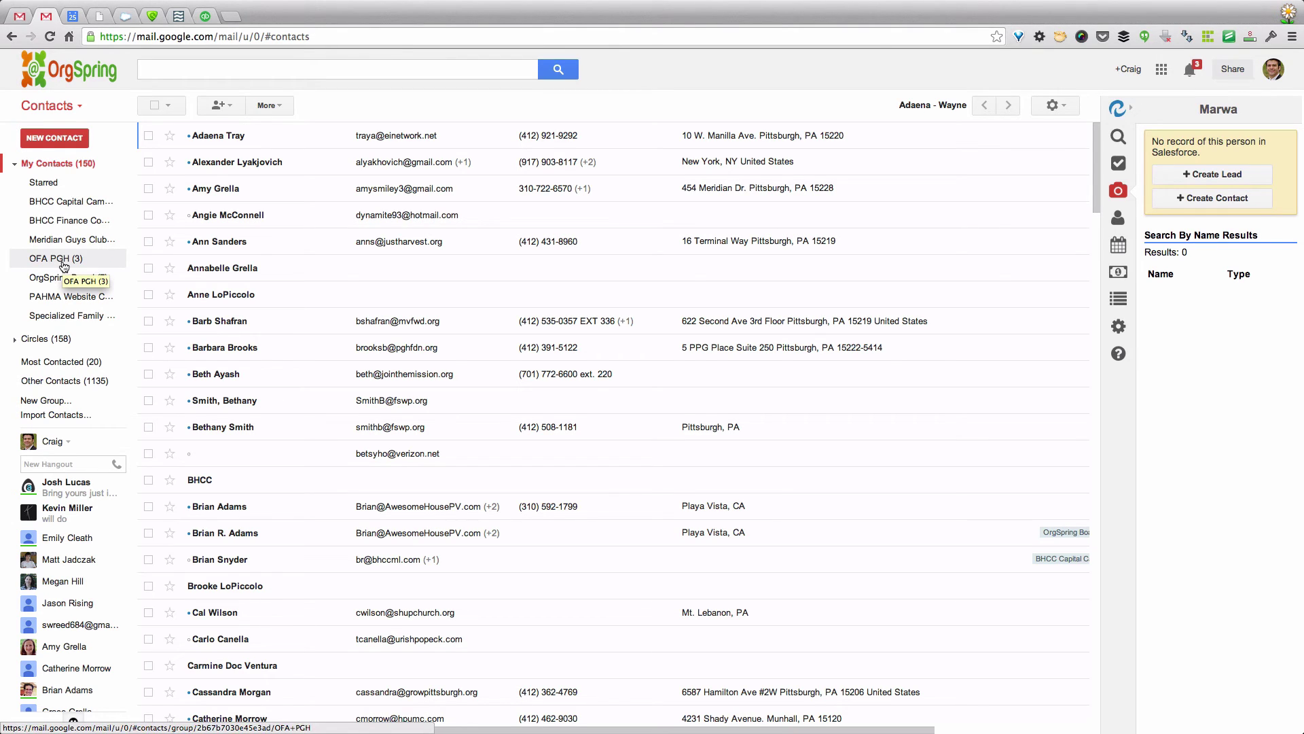
# - Reload Google Contacts and open the CI - Nonprofits group to browse its 61 contacts
pyautogui.click(50, 36)
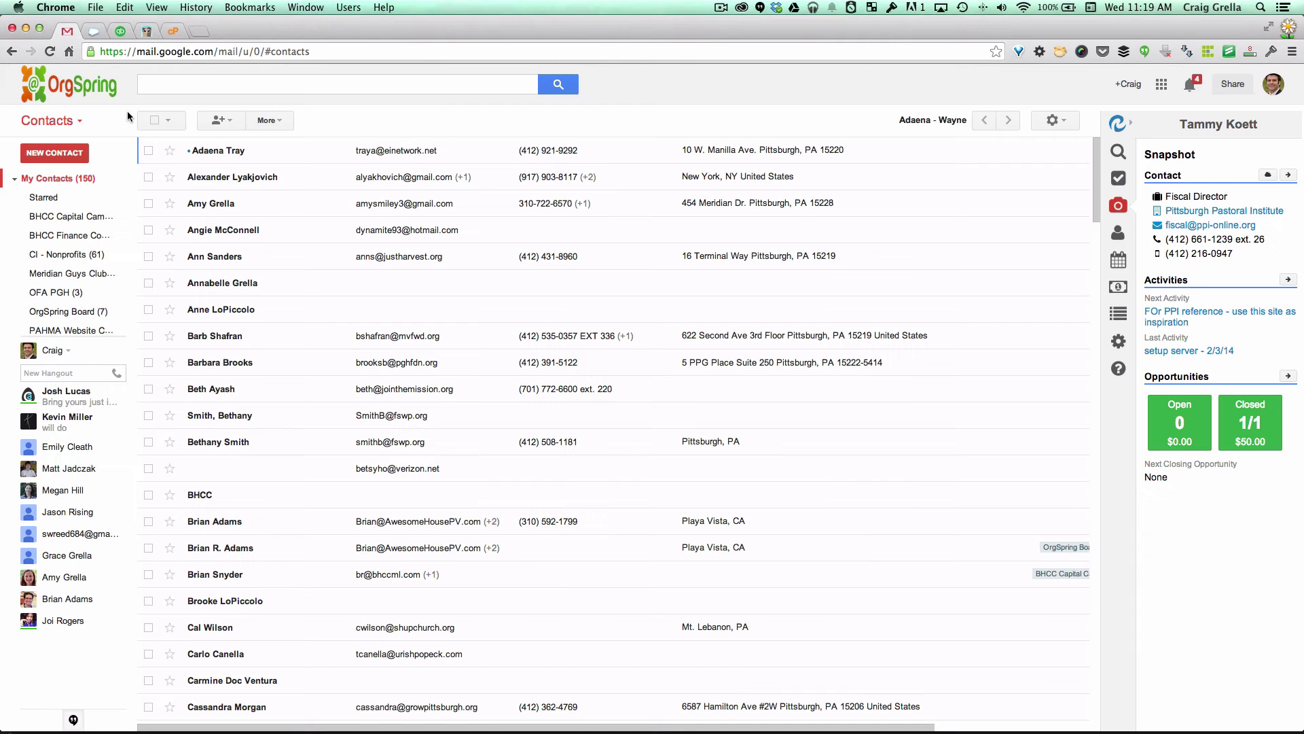
pyautogui.moveTo(87, 222)
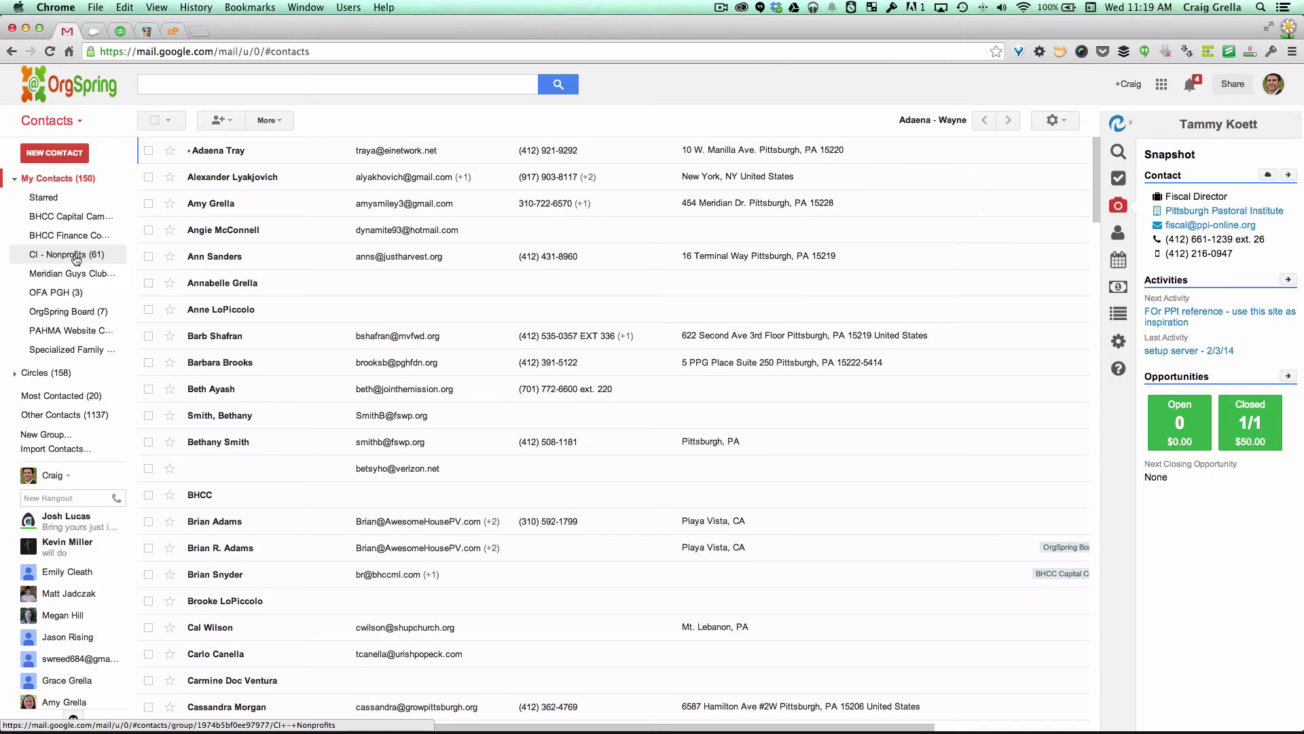
pyautogui.click(79, 258)
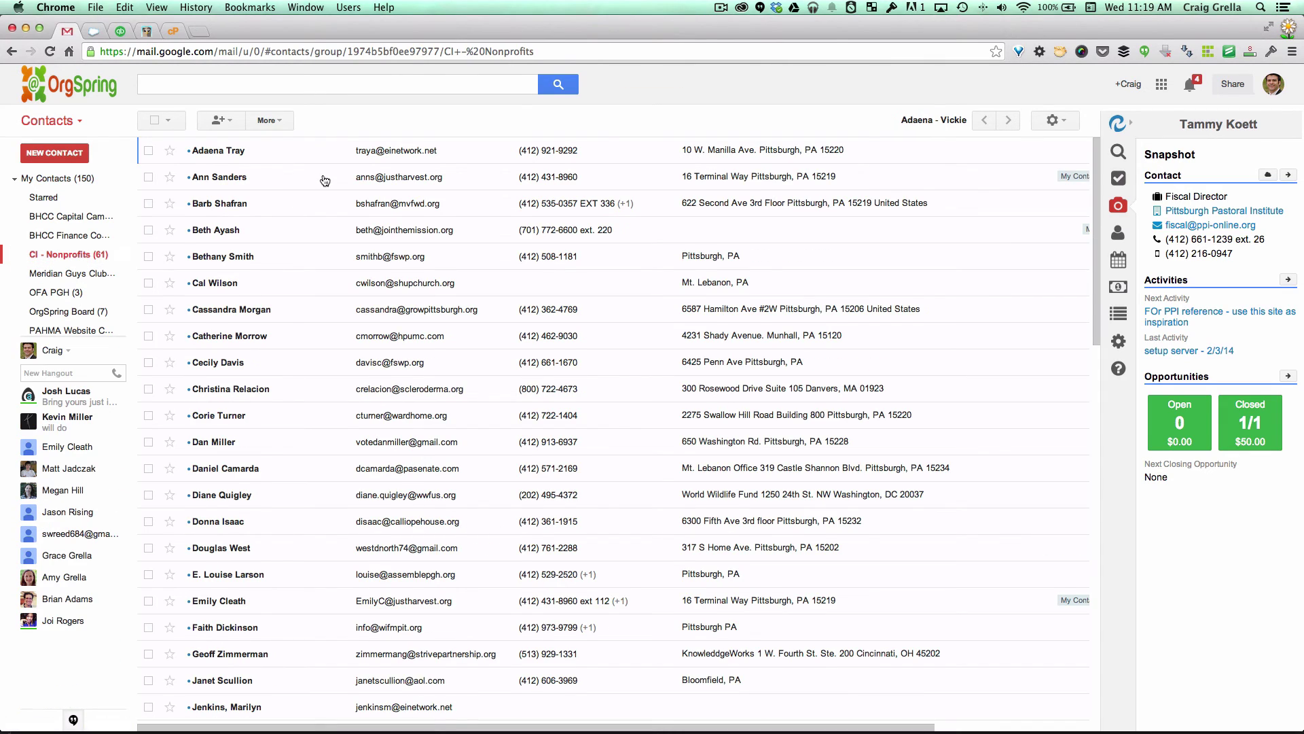
pyautogui.scroll(-15, 359, 166)
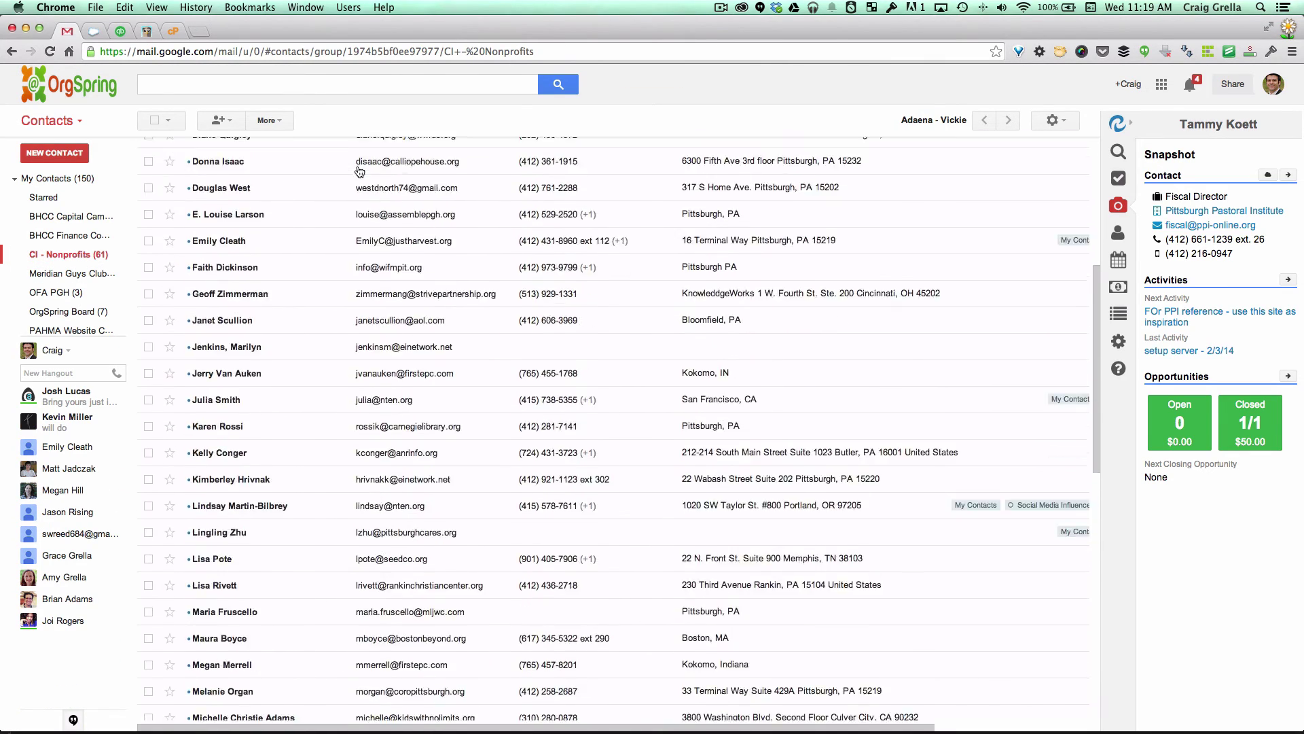
pyautogui.scroll(-7, 360, 171)
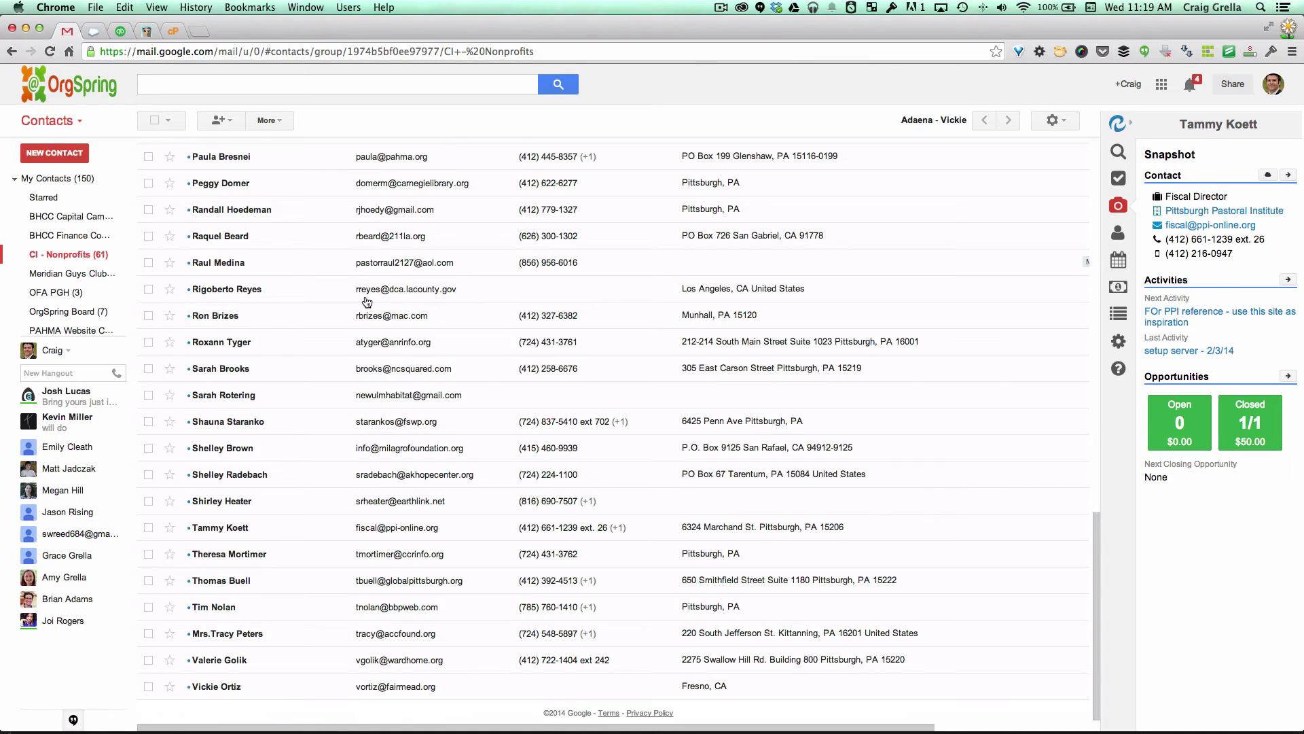
pyautogui.scroll(17, 366, 301)
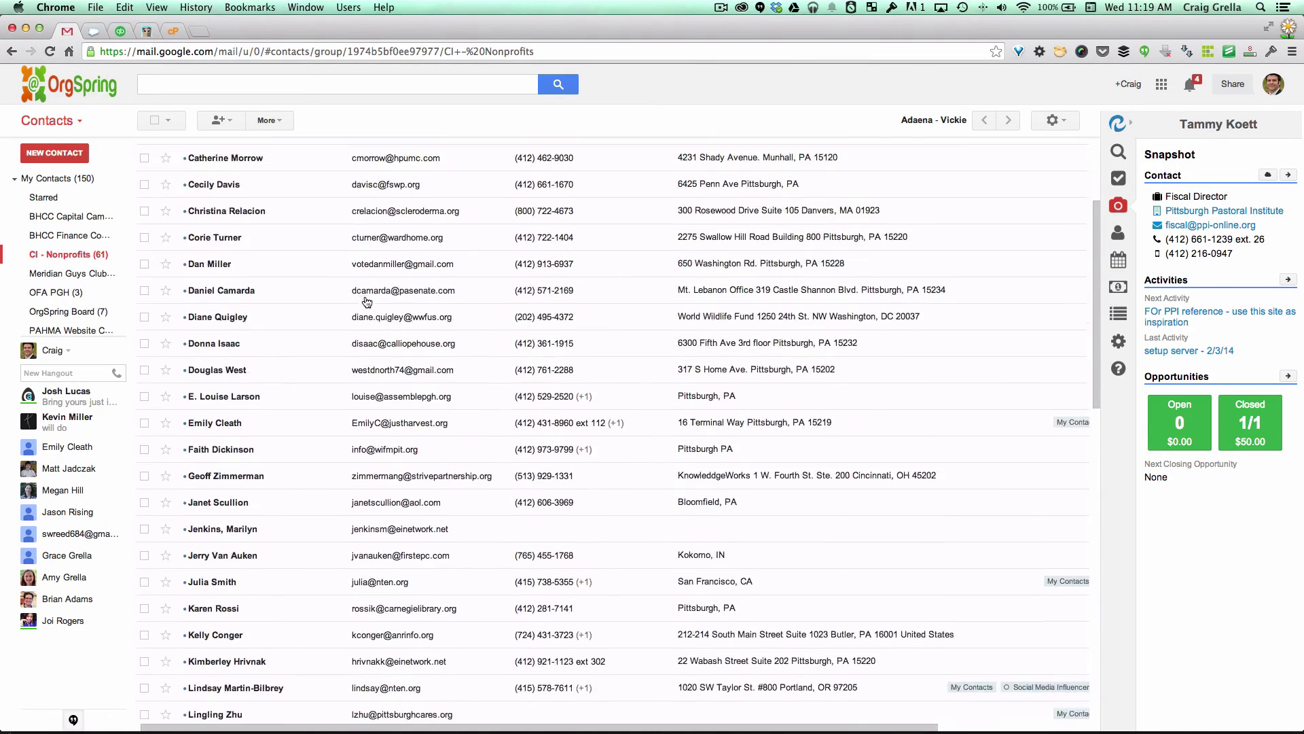
pyautogui.scroll(4, 367, 302)
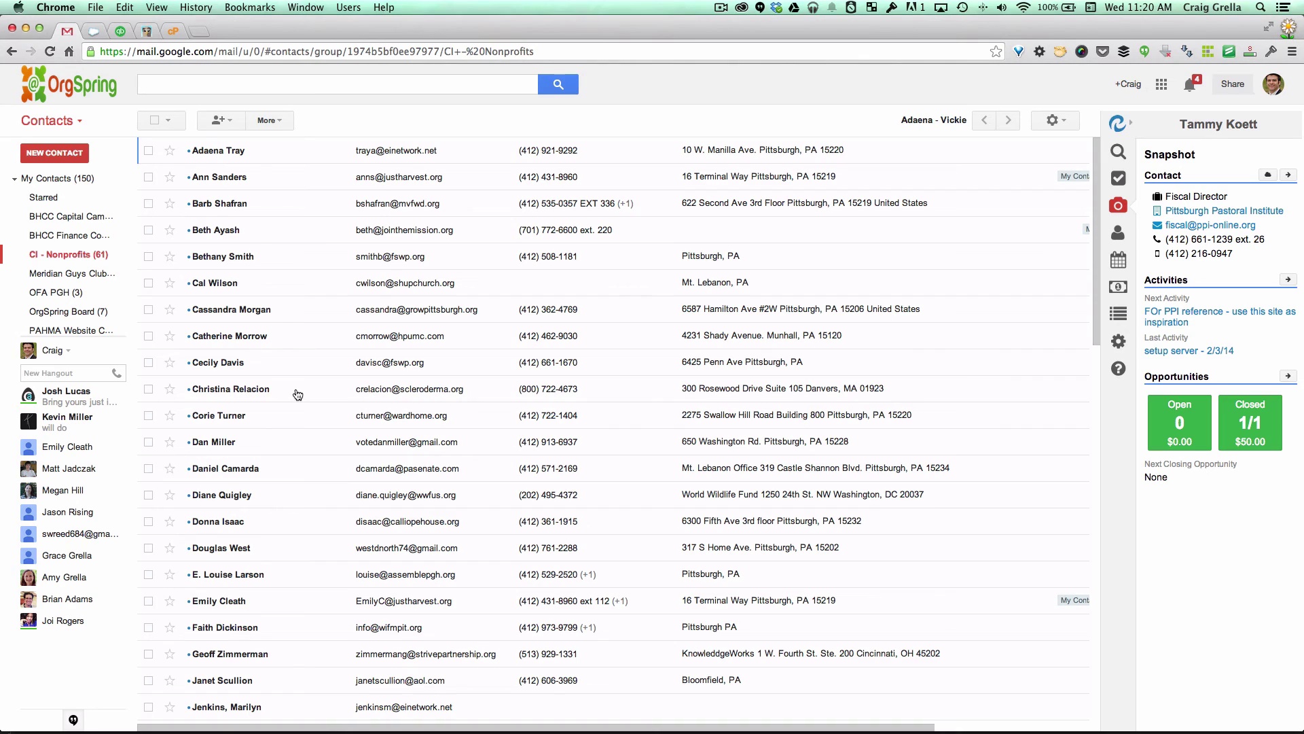
# - Open a CI - Nonprofits contact's detail page showing its My Contacts and CI - Nonprofits labels
pyautogui.click(352, 385)
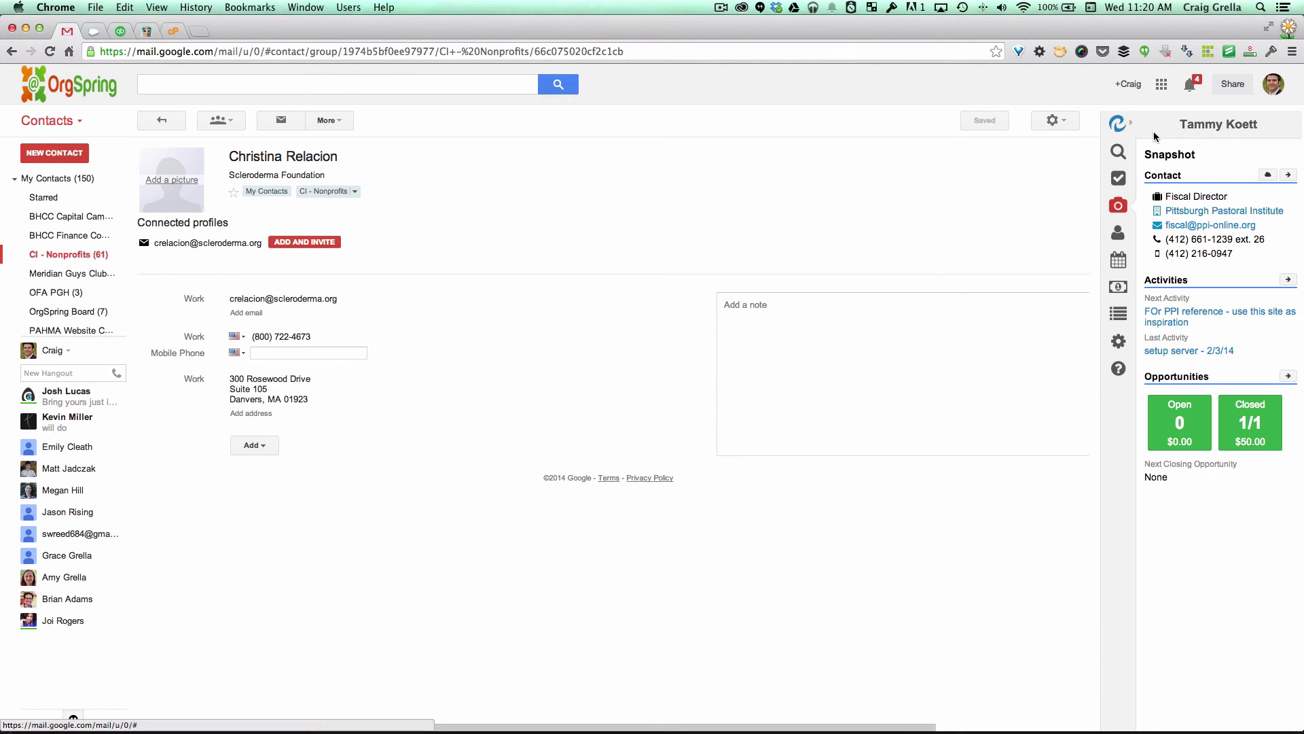